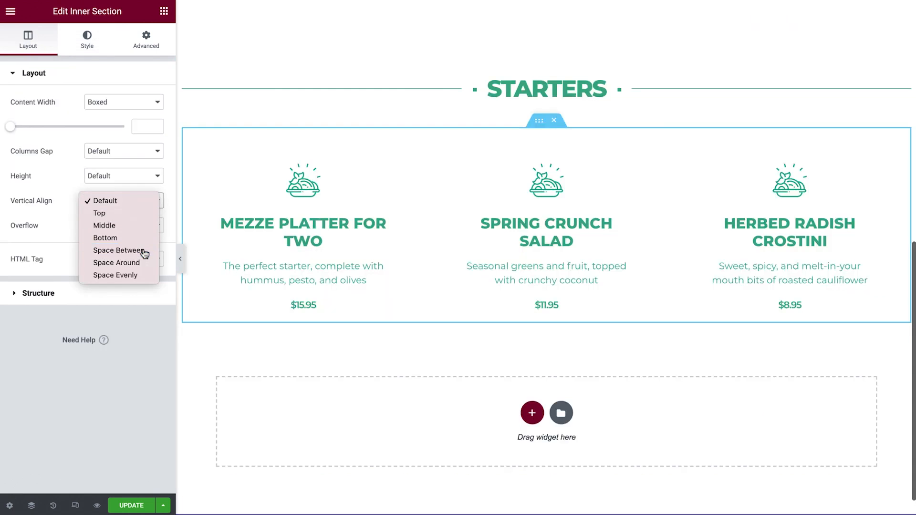
{"action": "left_click", "coordinate": [153, 252]}
{"action": "left_click", "coordinate": [180, 258]}
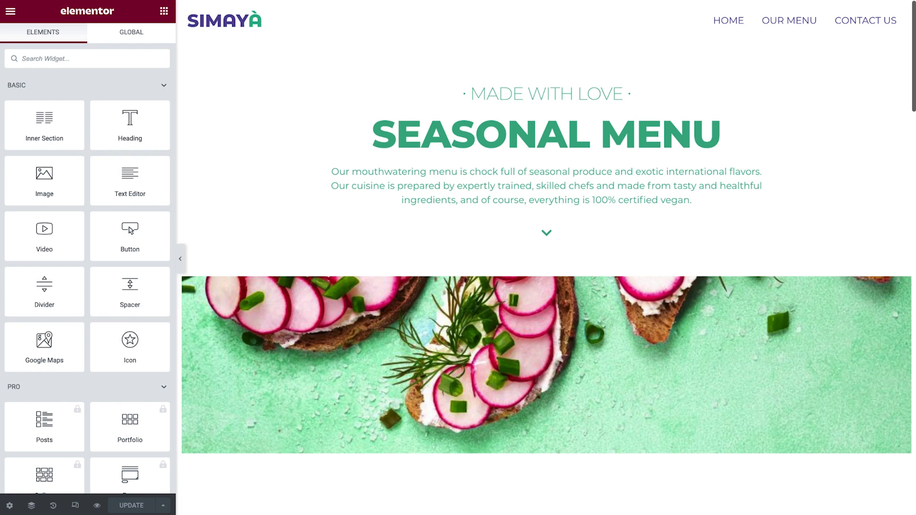
{"action": "key", "text": "ctrl+e"}
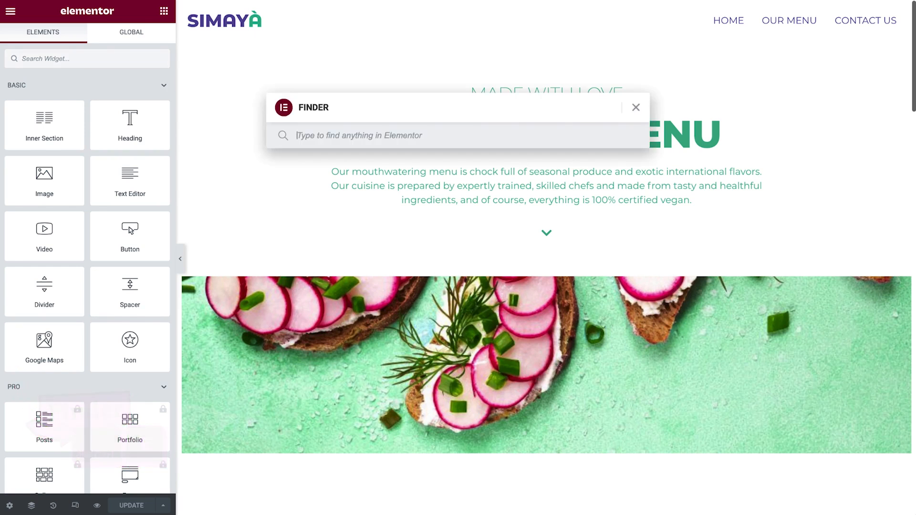
{"action": "type", "text": "contact"}
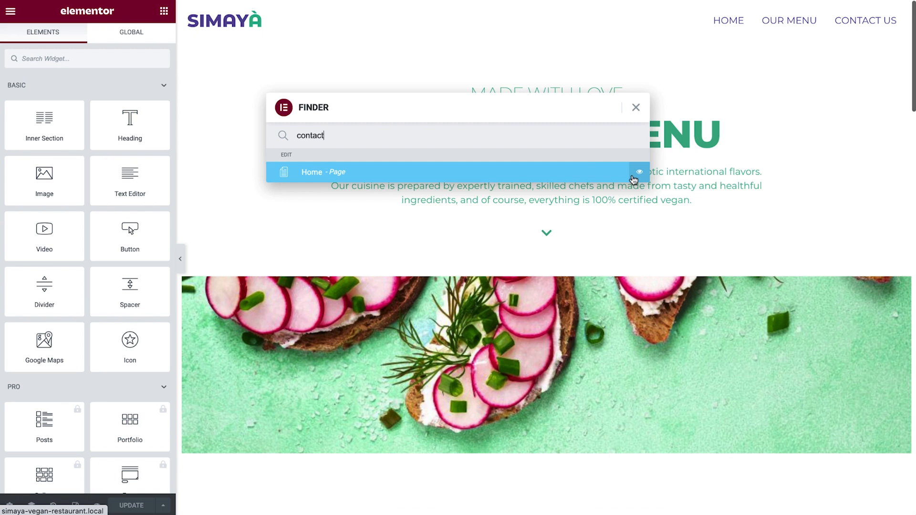
{"action": "left_click", "coordinate": [636, 107]}
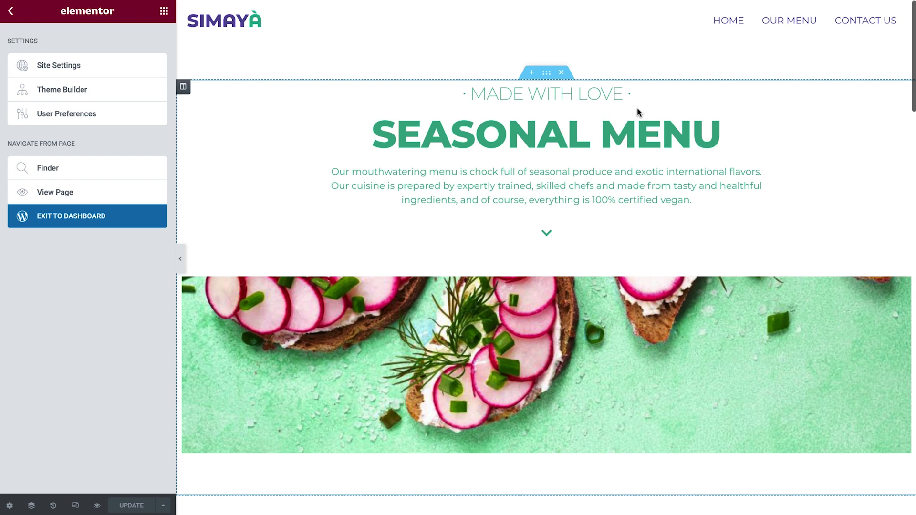
- Exit to the WordPress dashboard and open the Contact Us page with Elementor from the pages list
{"action": "left_click", "coordinate": [141, 228]}
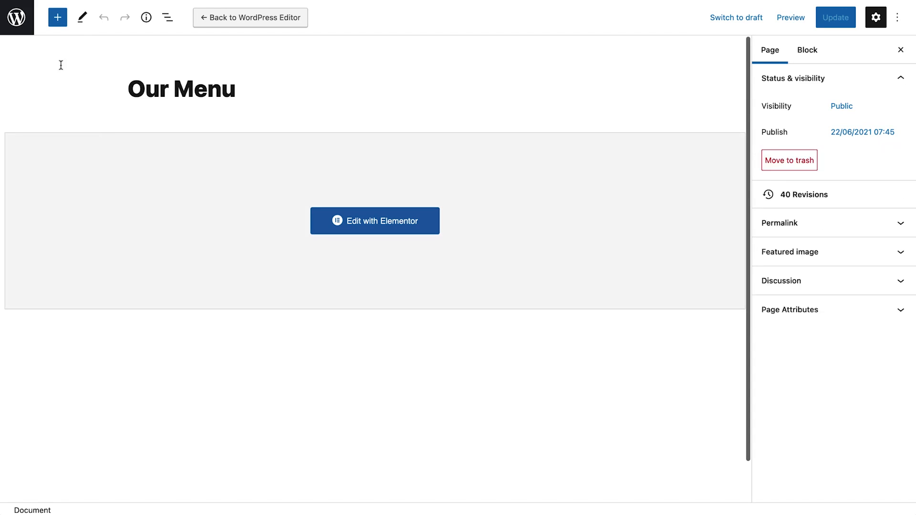
{"action": "left_click", "coordinate": [24, 28]}
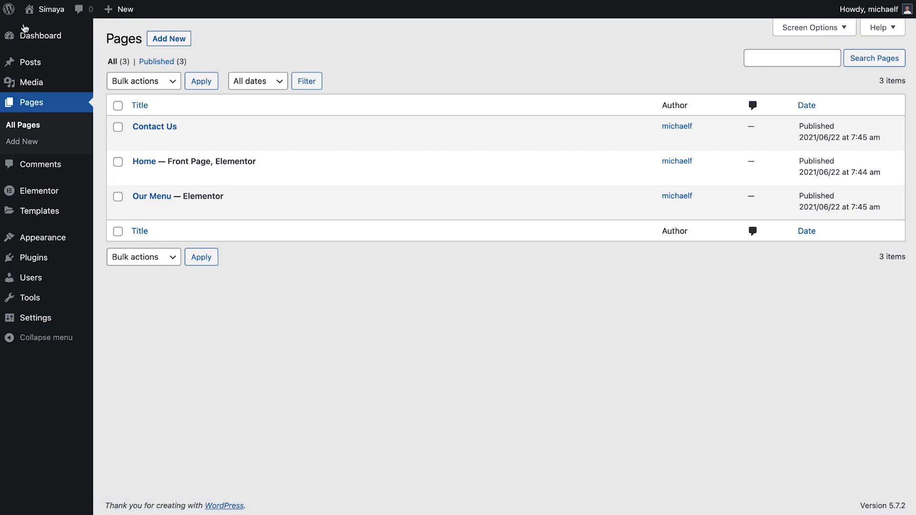
{"action": "mouse_move", "coordinate": [135, 127]}
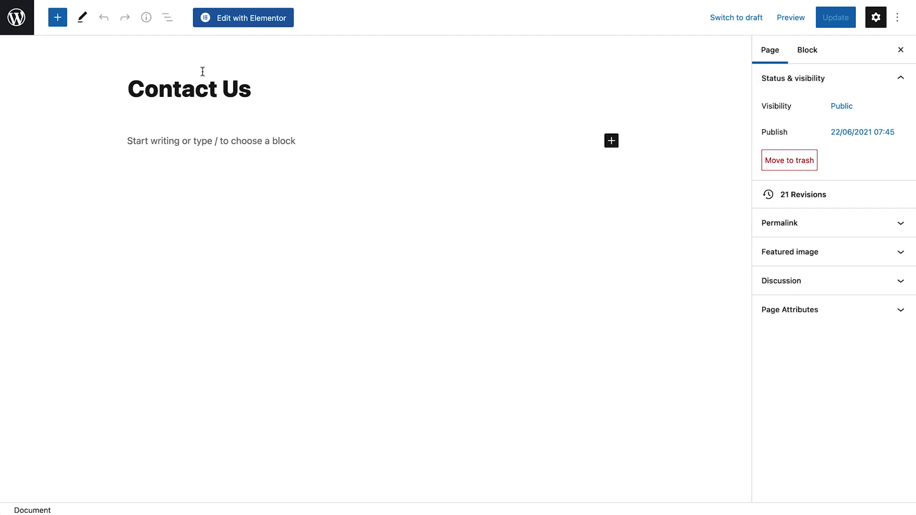
{"action": "left_click", "coordinate": [261, 24]}
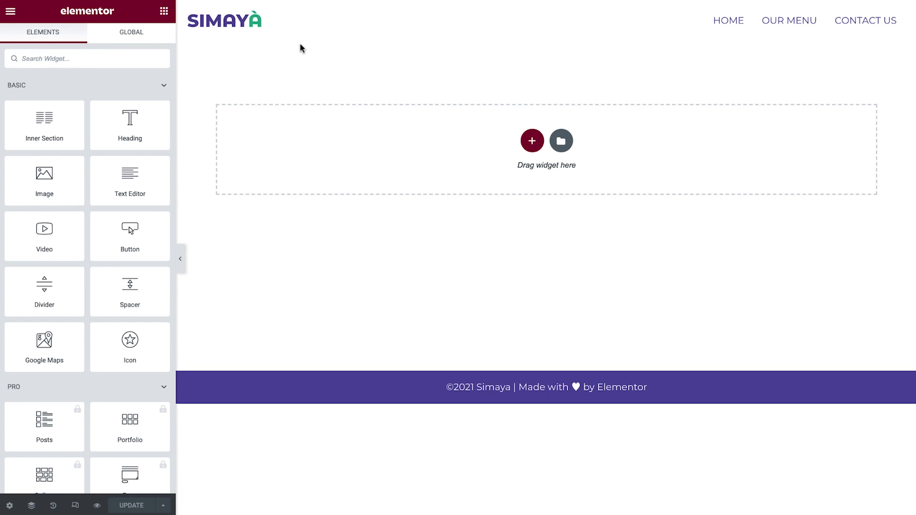
- Insert the saved Hero Section template from My Templates into the empty Contact Us page
{"action": "left_click", "coordinate": [561, 141]}
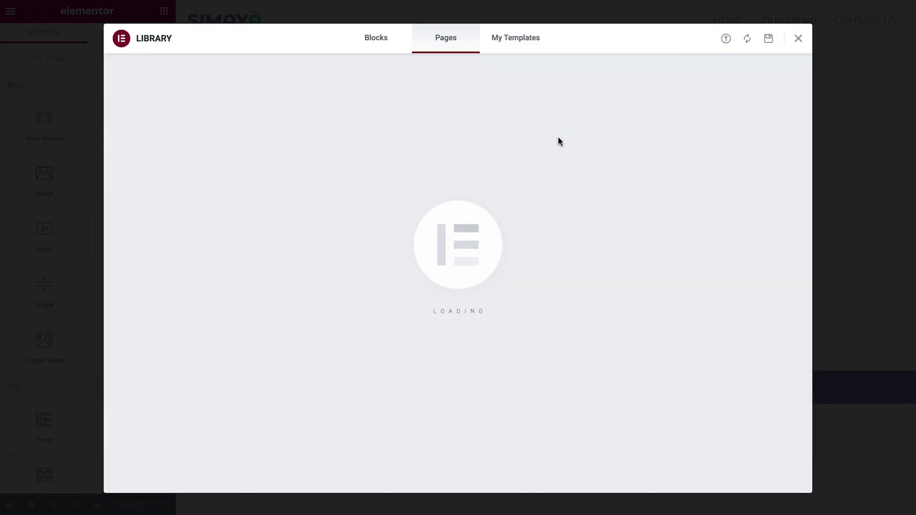
{"action": "left_click", "coordinate": [526, 40]}
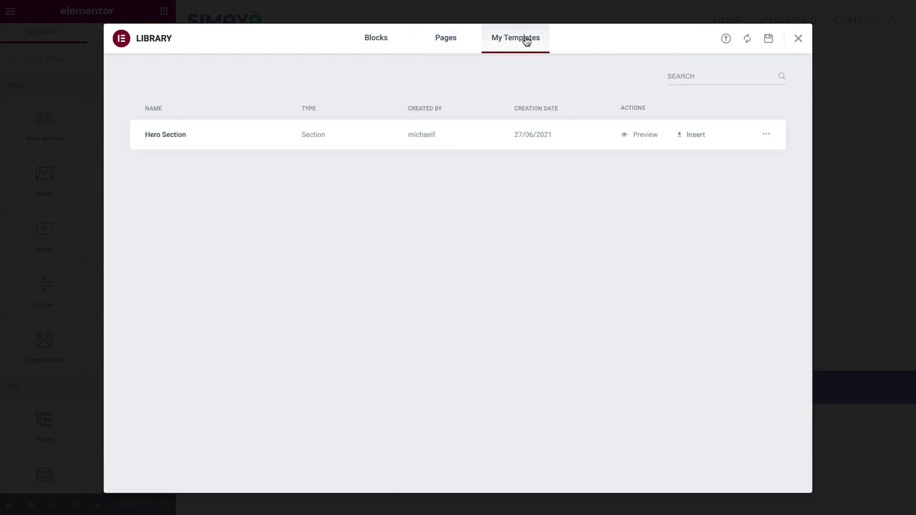
{"action": "left_click", "coordinate": [687, 136]}
{"action": "left_click", "coordinate": [544, 301]}
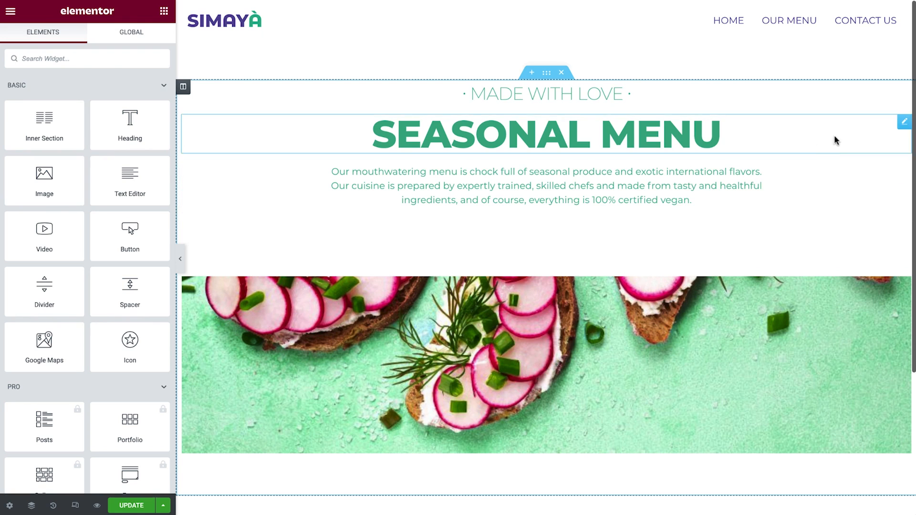
- Replace the small subheading text with the pasted '· BEST IN TOWN ·'
{"action": "left_click", "coordinate": [904, 92]}
{"action": "triple_click", "coordinate": [119, 128]}
{"action": "type", "text": "· BEST IN TOWN ·"}
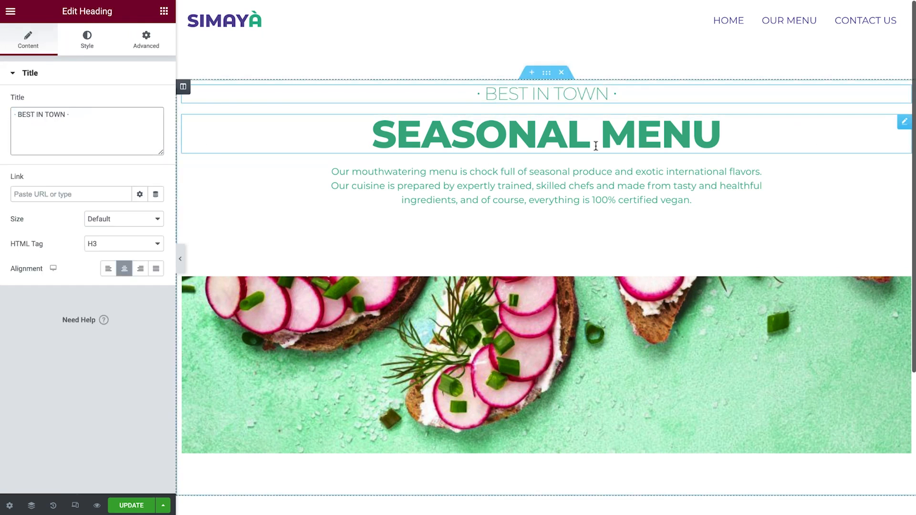
- Replace the main heading text with the pasted 'Get In Touch'
{"action": "left_click", "coordinate": [902, 123]}
{"action": "triple_click", "coordinate": [100, 133]}
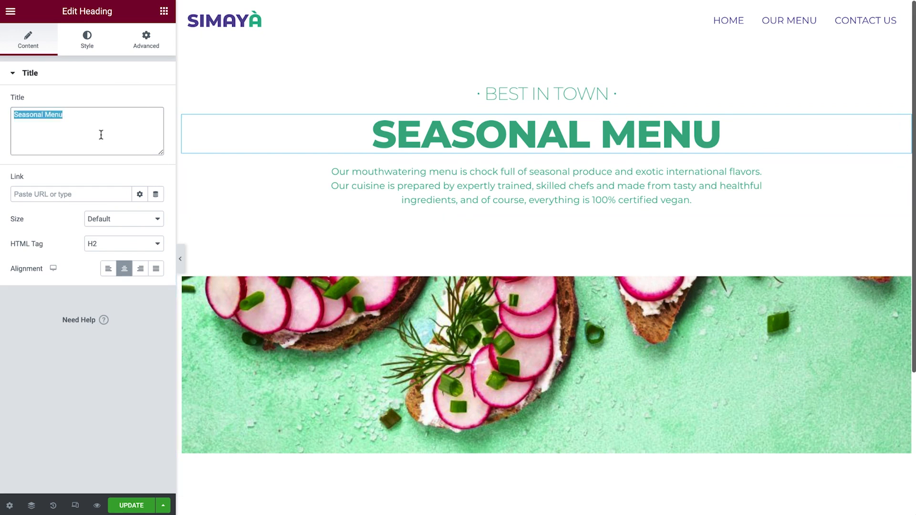
{"action": "type", "text": "Get In Touch"}
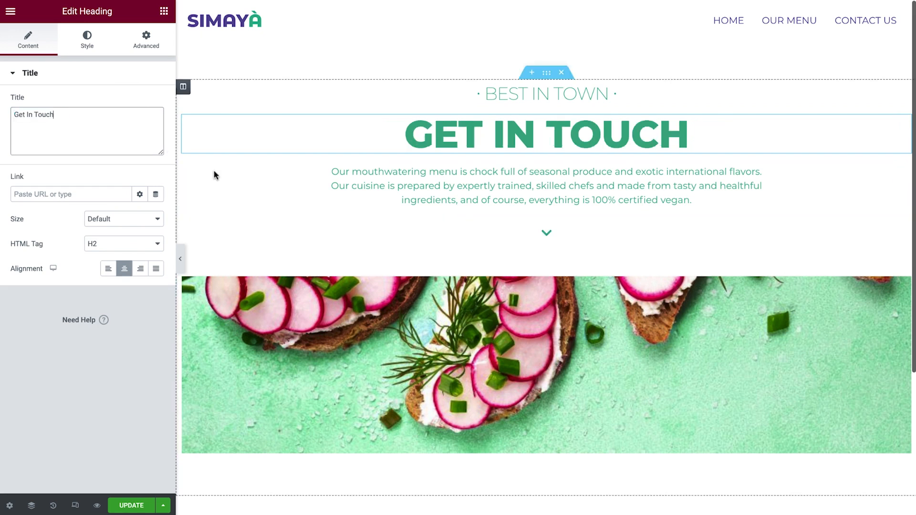
- Set the spacer's background image to the rest-staff-1024x702 restaurant photo
{"action": "left_click", "coordinate": [902, 267]}
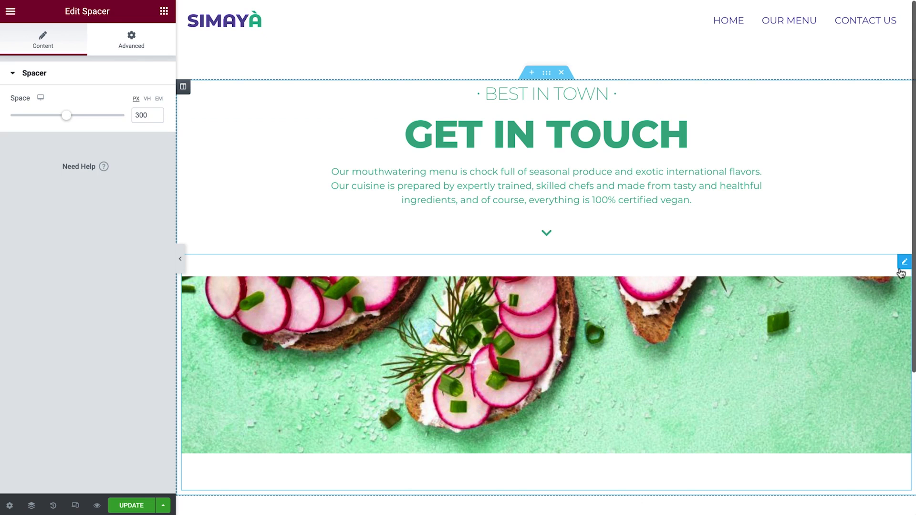
{"action": "left_click", "coordinate": [162, 51]}
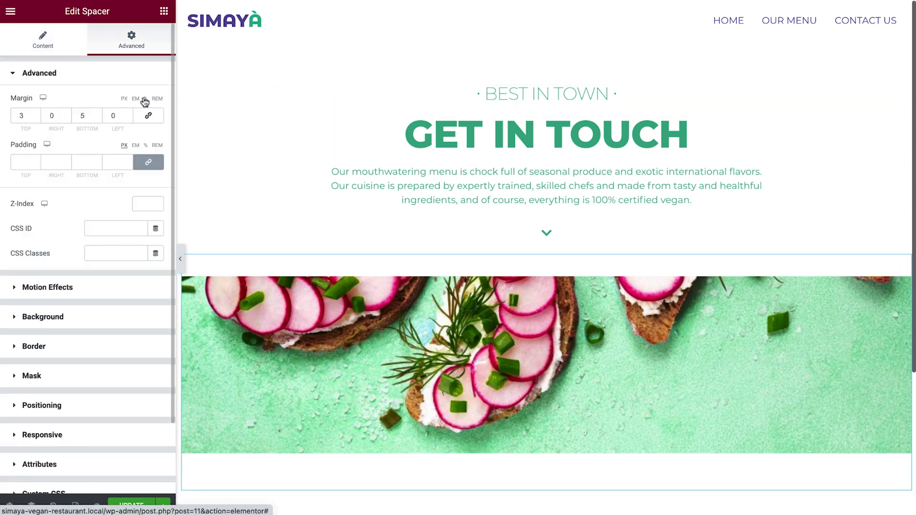
{"action": "left_click", "coordinate": [122, 316]}
{"action": "left_click", "coordinate": [123, 285]}
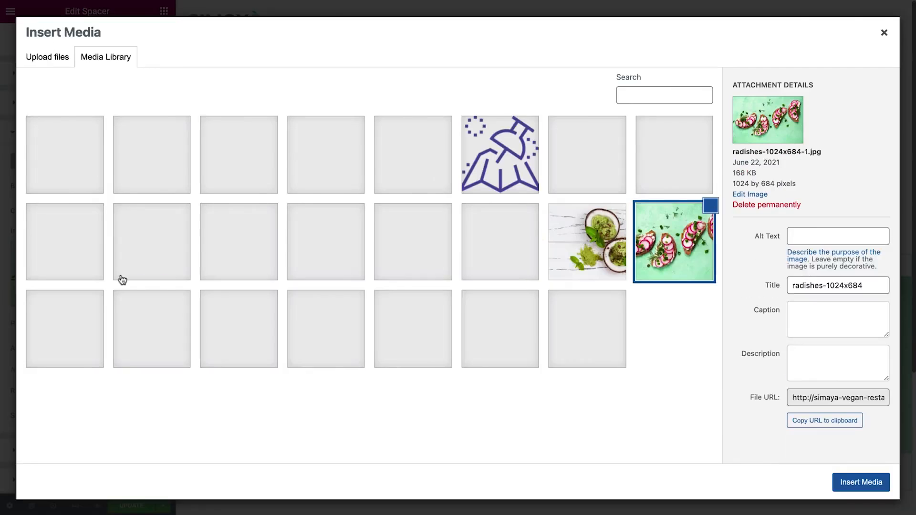
{"action": "left_click", "coordinate": [332, 255]}
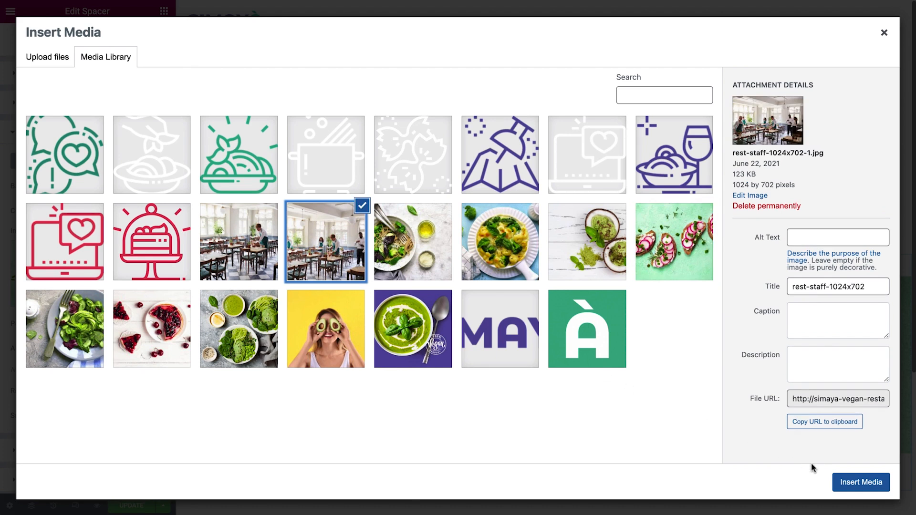
{"action": "left_click", "coordinate": [839, 482]}
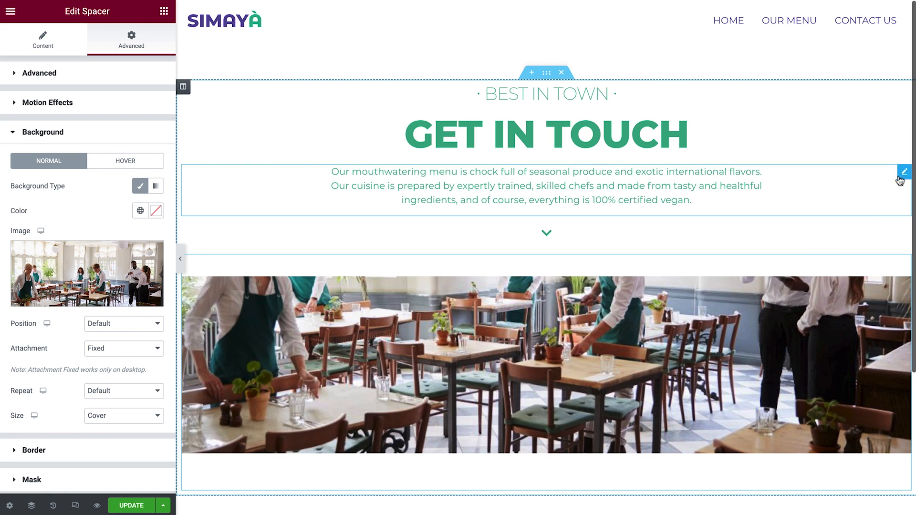
- Delete the description text and the down-arrow icon from the hero section
{"action": "right_click", "coordinate": [887, 200]}
{"action": "left_click", "coordinate": [858, 343]}
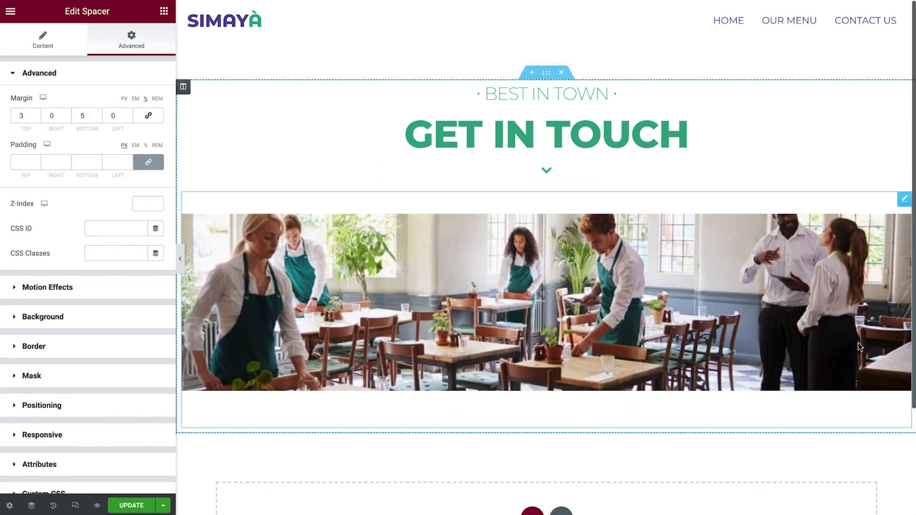
{"action": "right_click", "coordinate": [898, 171]}
{"action": "left_click", "coordinate": [875, 334]}
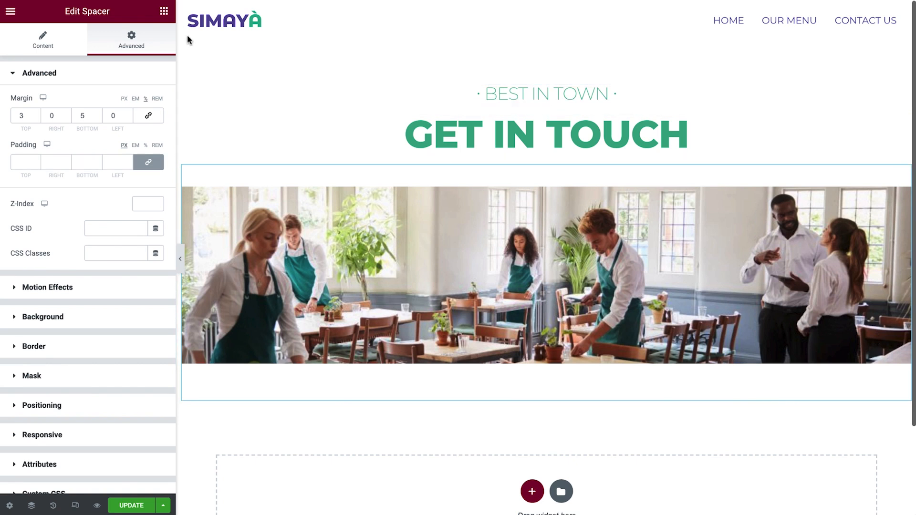
- Add an inner section below the restaurant photo and give it a third column
{"action": "left_click", "coordinate": [164, 12]}
{"action": "left_click_drag", "start_coordinate": [44, 121], "coordinate": [282, 336]}
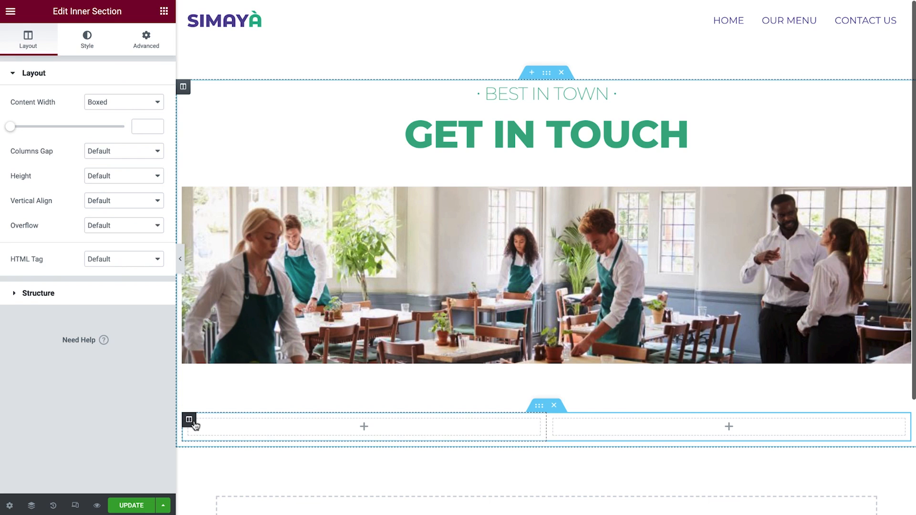
{"action": "right_click", "coordinate": [191, 421]}
{"action": "left_click", "coordinate": [235, 386]}
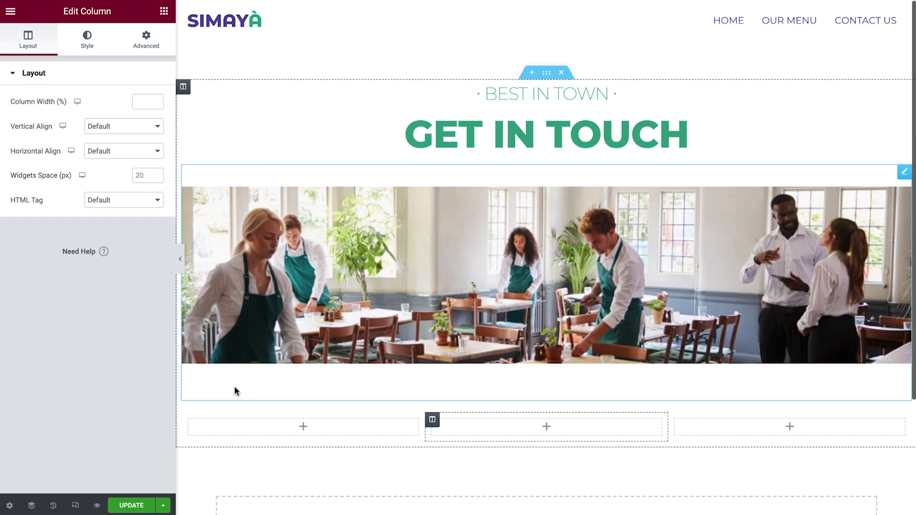
- Search for the Image Box widget and place it in the first column
{"action": "scroll", "coordinate": [234, 386], "scroll_direction": "down", "scroll_amount": 3}
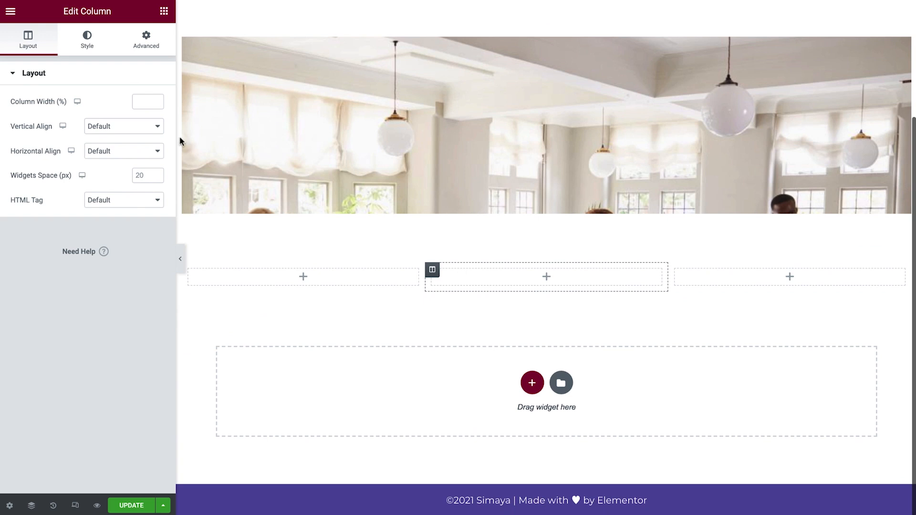
{"action": "left_click", "coordinate": [165, 14]}
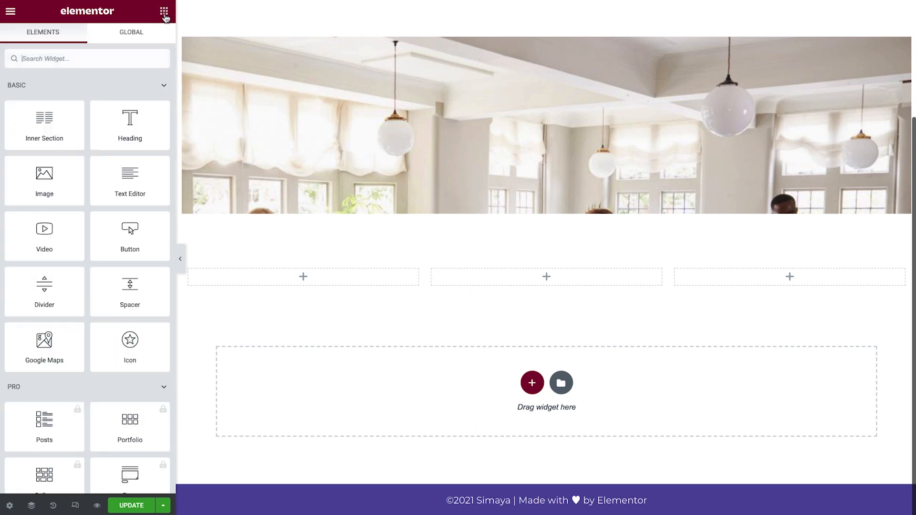
{"action": "type", "text": "image box"}
{"action": "left_click_drag", "start_coordinate": [61, 95], "coordinate": [277, 278]}
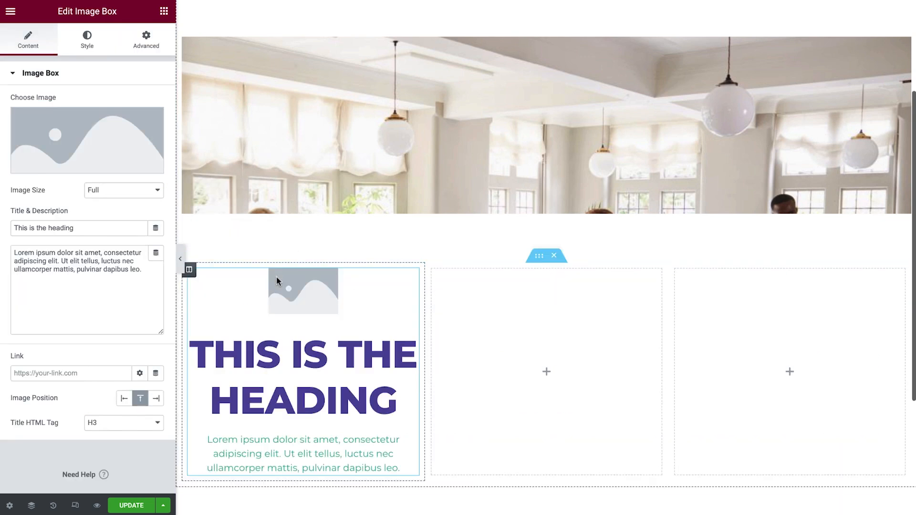
- Set the image box's image to icon-chat-bubbles from the media library
{"action": "scroll", "coordinate": [276, 281], "scroll_direction": "down", "scroll_amount": 4}
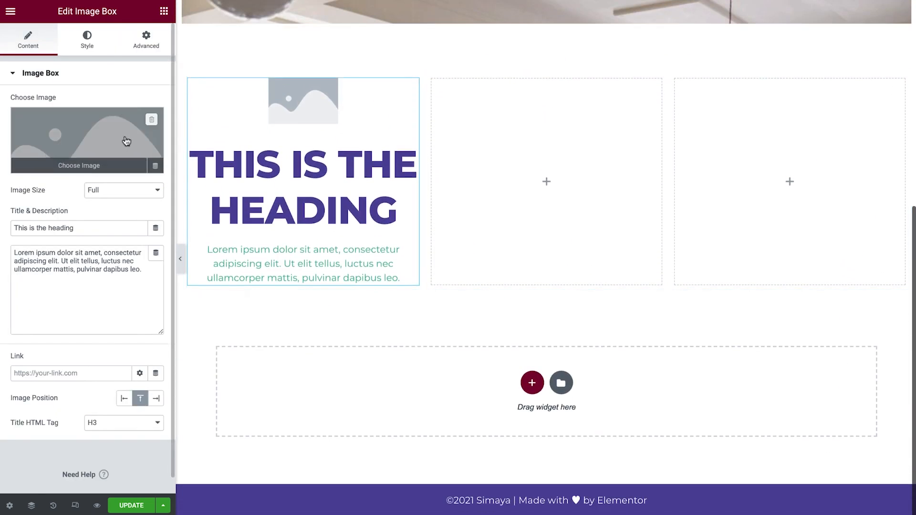
{"action": "left_click", "coordinate": [126, 141]}
{"action": "left_click", "coordinate": [100, 147]}
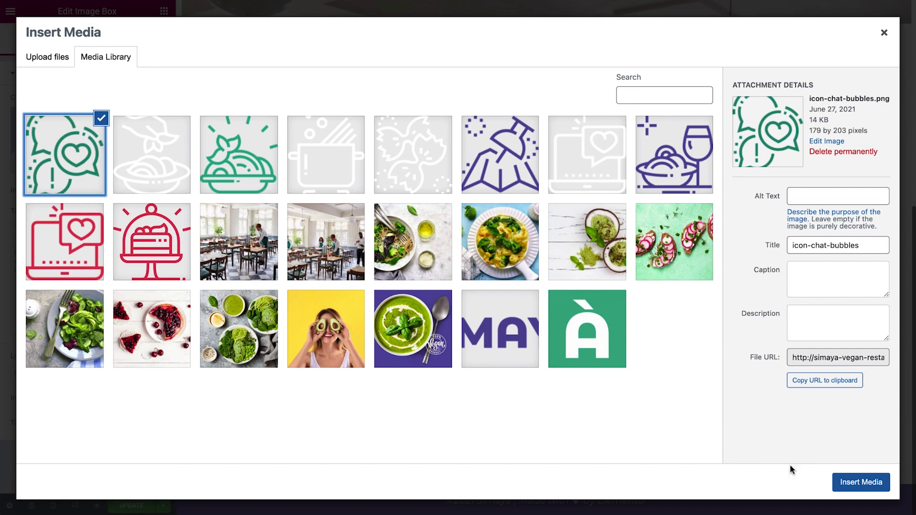
{"action": "left_click", "coordinate": [854, 483]}
- Title the image box 'Phone' and enter the restaurant's phone number as its description
{"action": "left_click", "coordinate": [105, 230]}
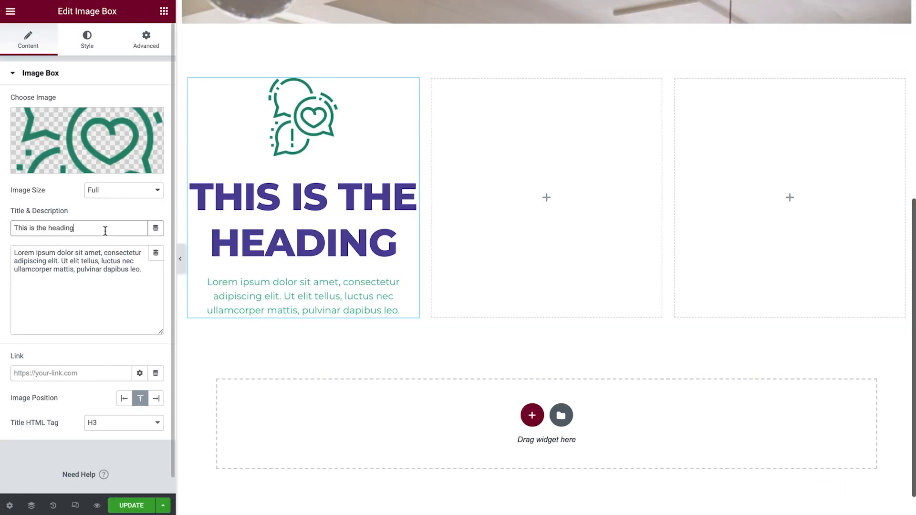
{"action": "key", "text": "ctrl+a"}
{"action": "type", "text": "Phone"}
{"action": "left_click", "coordinate": [148, 273]}
{"action": "key", "text": "ctrl+a"}
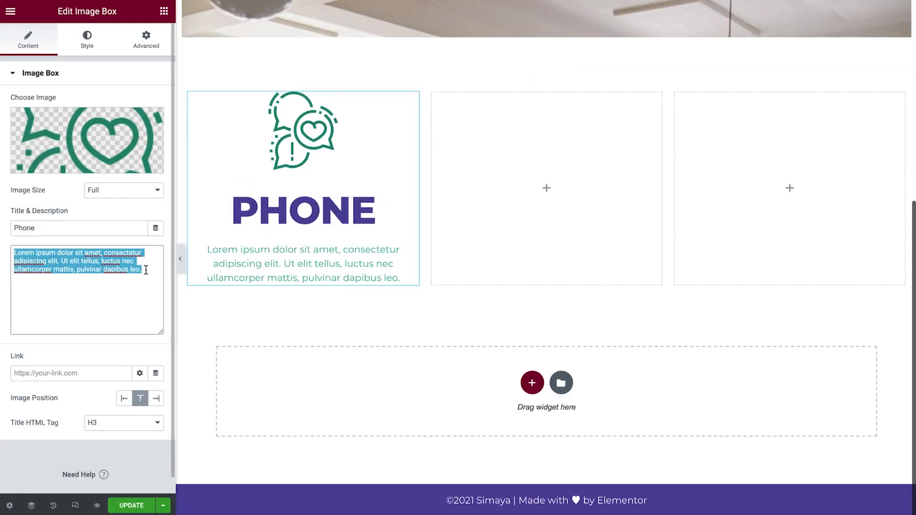
{"action": "type", "text": "+ 01 234 567 89"}
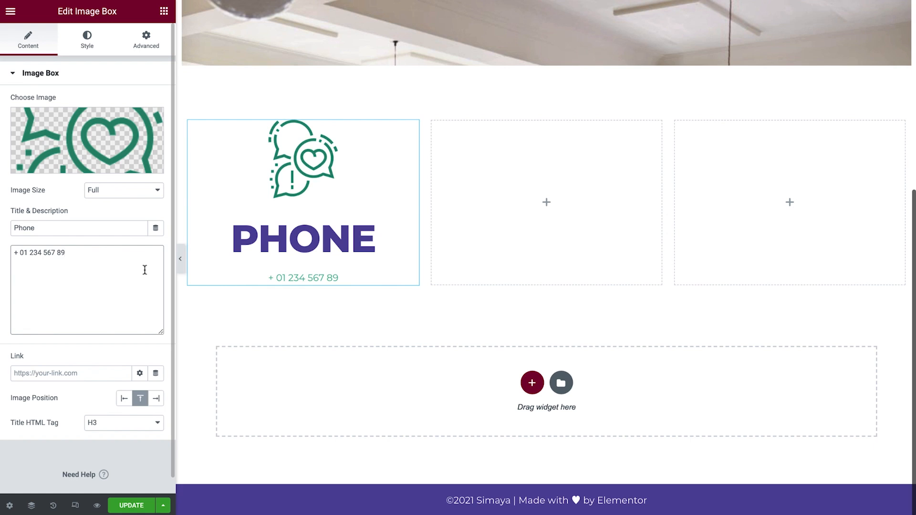
- Set the image box's image width to 20%
{"action": "left_click", "coordinate": [89, 48]}
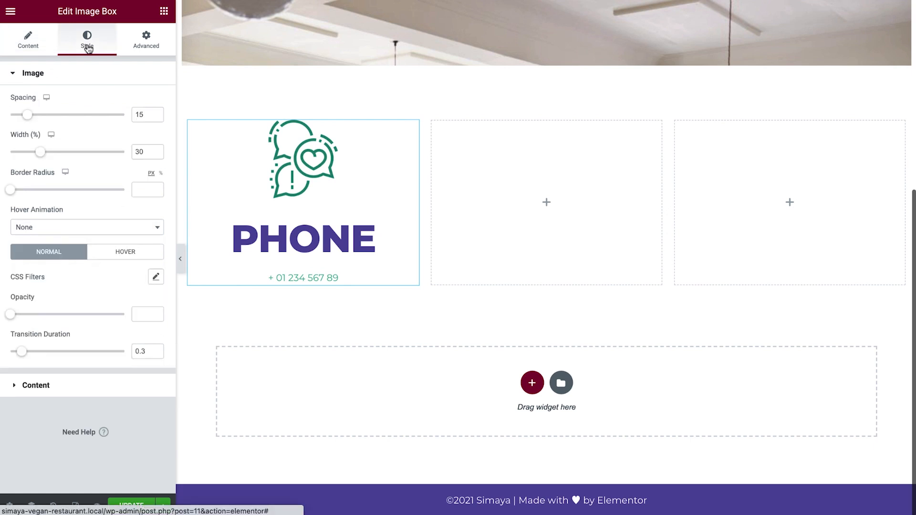
{"action": "double_click", "coordinate": [139, 152]}
{"action": "type", "text": "20"}
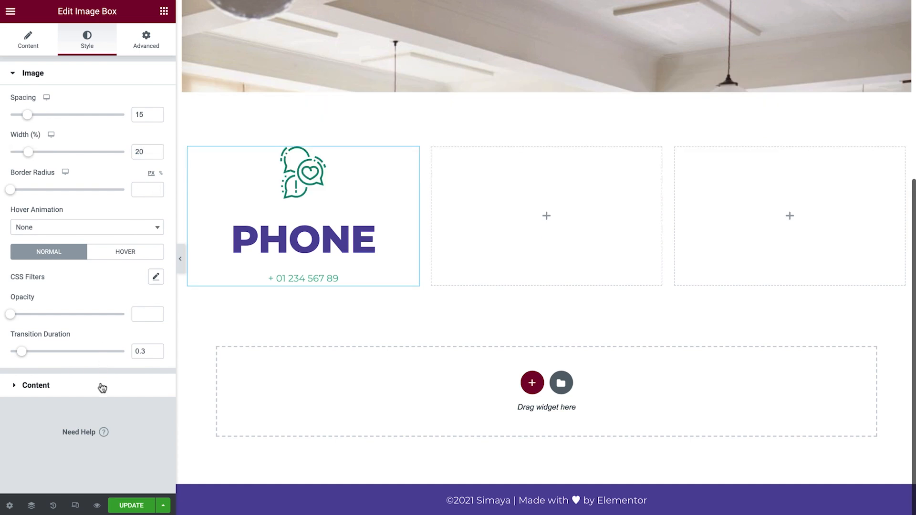
- Set the image box's title color to Basil and its typography to the Body Text global font
{"action": "left_click", "coordinate": [101, 385]}
{"action": "left_click", "coordinate": [139, 245]}
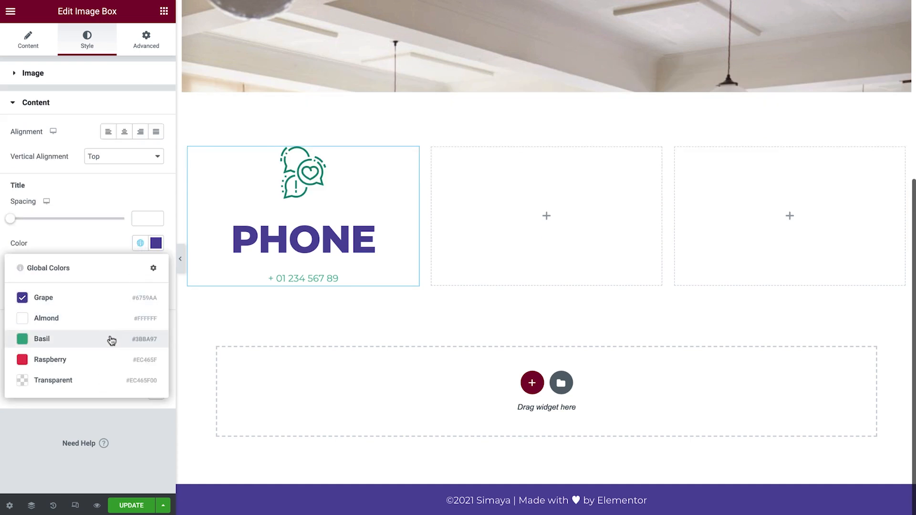
{"action": "left_click", "coordinate": [109, 339]}
{"action": "left_click", "coordinate": [139, 269]}
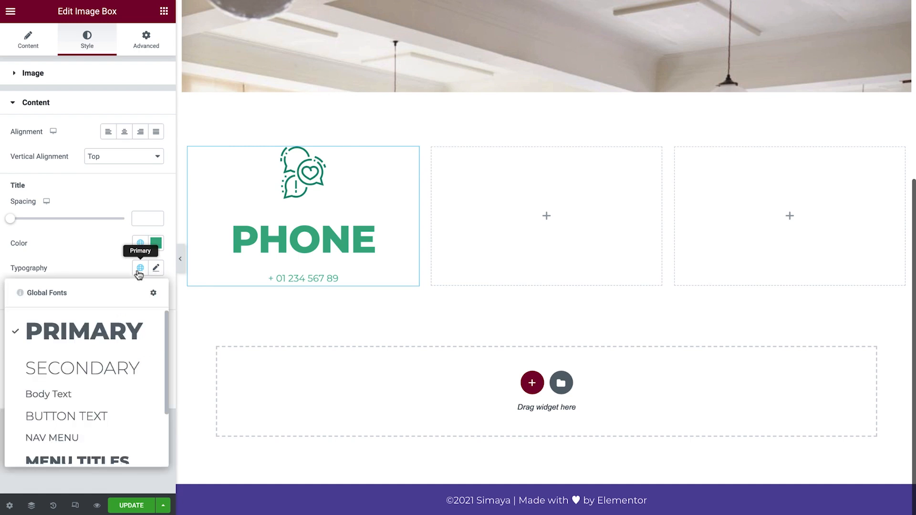
{"action": "left_click", "coordinate": [114, 394]}
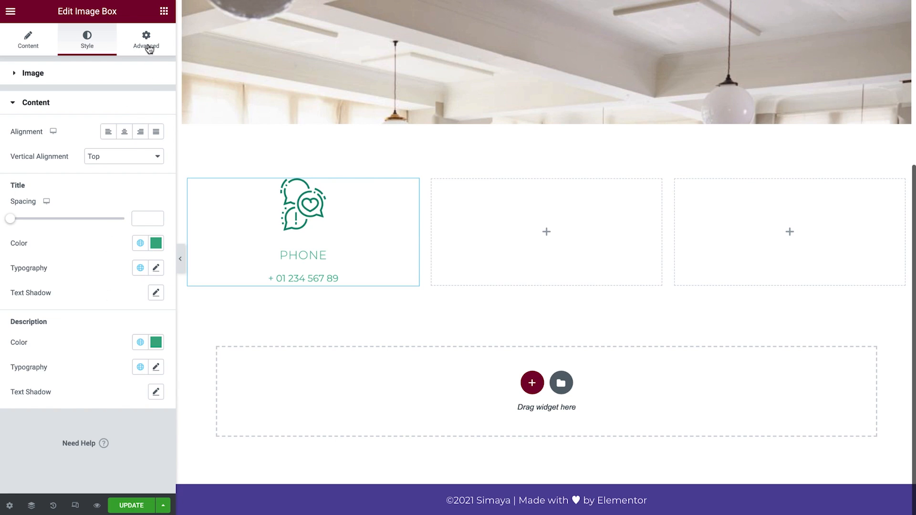
- Unlink the image box's padding and set it to 10 top, 20 right, 10 bottom, 20 left
{"action": "left_click", "coordinate": [148, 46]}
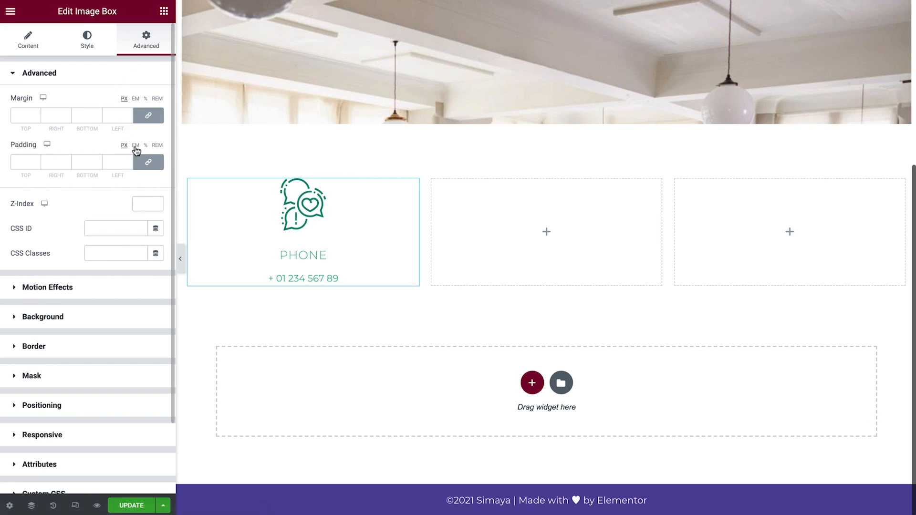
{"action": "left_click", "coordinate": [148, 164]}
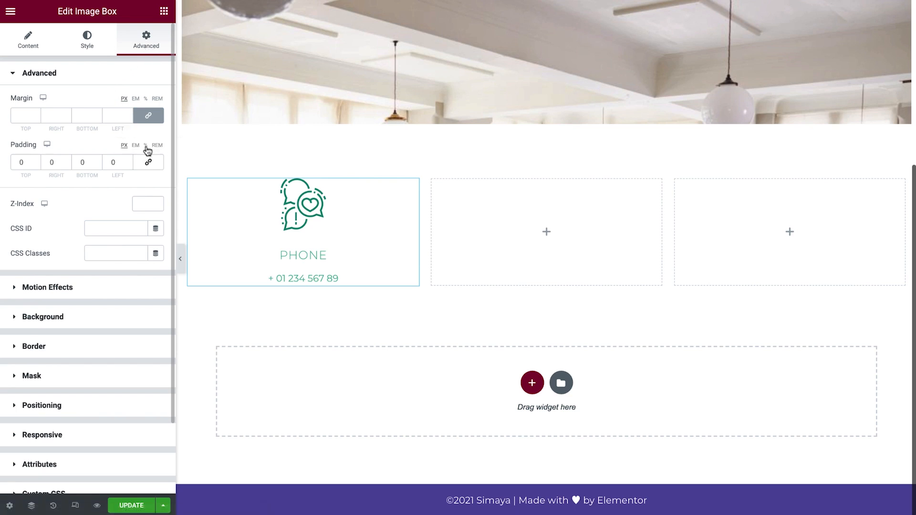
{"action": "left_click", "coordinate": [146, 146]}
{"action": "left_click", "coordinate": [26, 162]}
{"action": "type", "text": "10"}
{"action": "key", "text": "Tab"}
{"action": "type", "text": "20"}
{"action": "key", "text": "Tab"}
{"action": "type", "text": "10"}
{"action": "key", "text": "Tab"}
{"action": "type", "text": "20"}
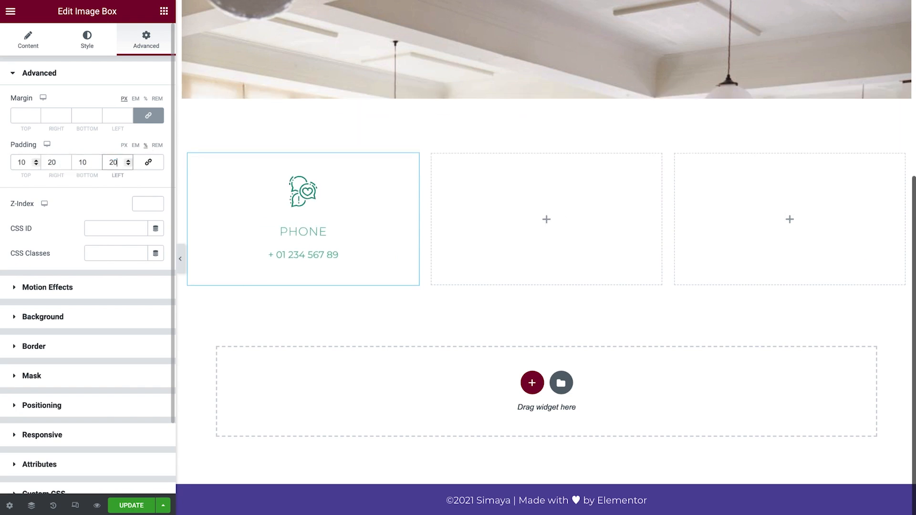
- Duplicate the first column twice so the Phone image box appears three times
{"action": "right_click", "coordinate": [190, 155]}
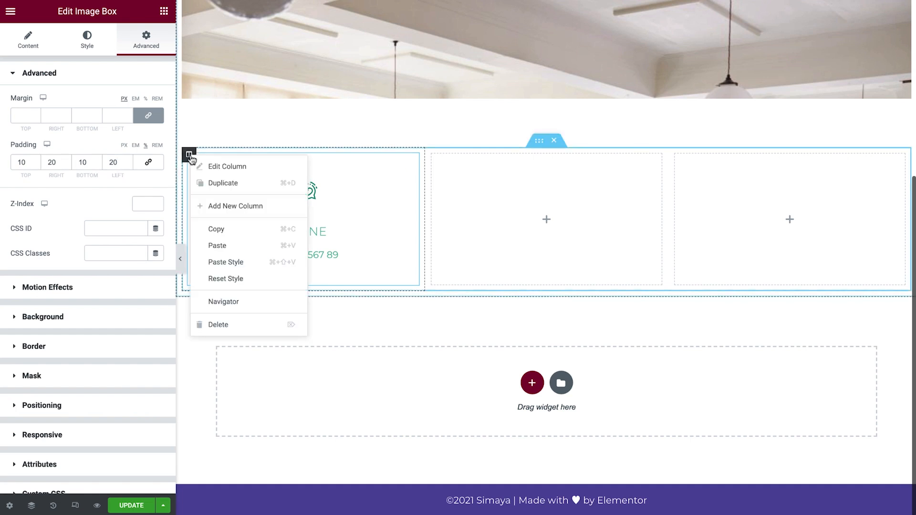
{"action": "left_click", "coordinate": [253, 183]}
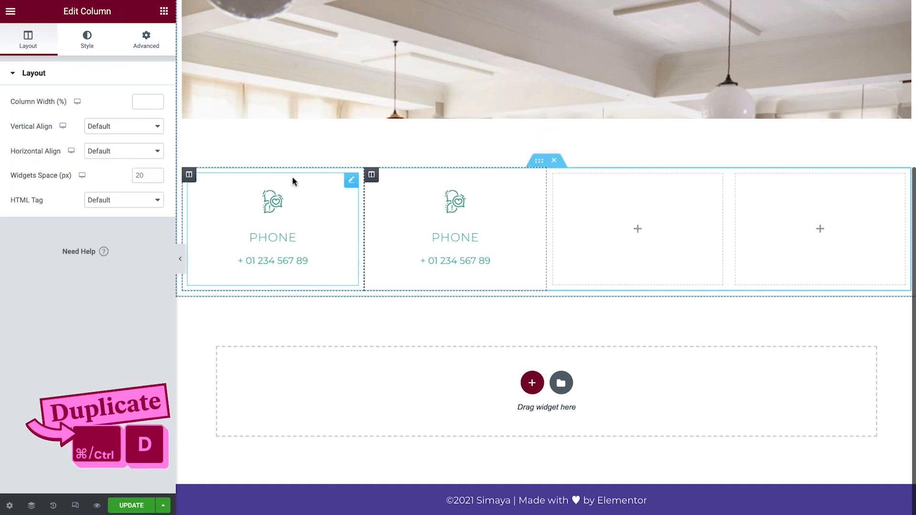
{"action": "right_click", "coordinate": [372, 176]}
{"action": "left_click", "coordinate": [420, 201]}
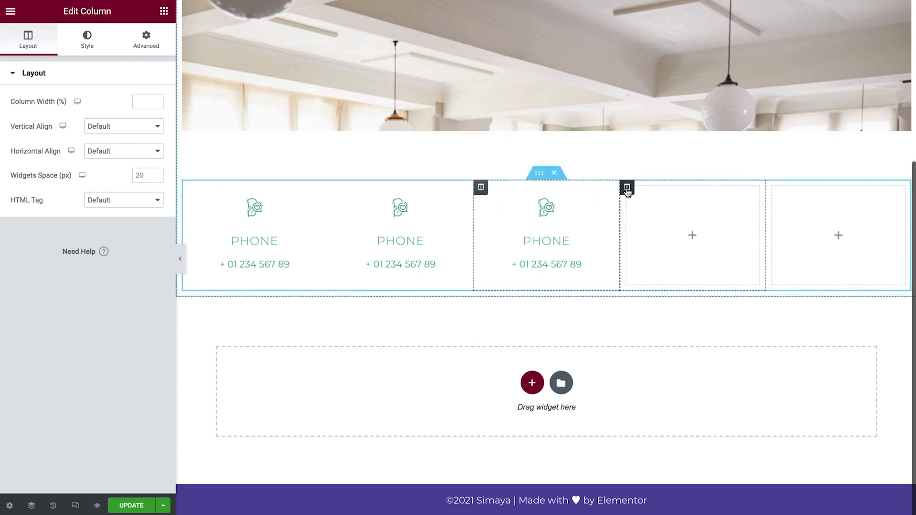
- Delete the two empty columns left at the end of the row
{"action": "right_click", "coordinate": [626, 188]}
{"action": "left_click", "coordinate": [690, 356]}
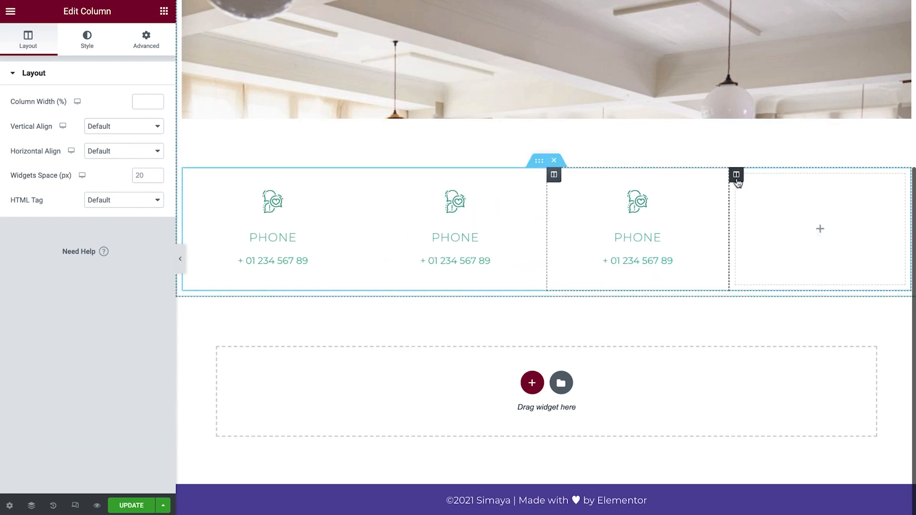
{"action": "right_click", "coordinate": [745, 186]}
{"action": "left_click", "coordinate": [799, 347]}
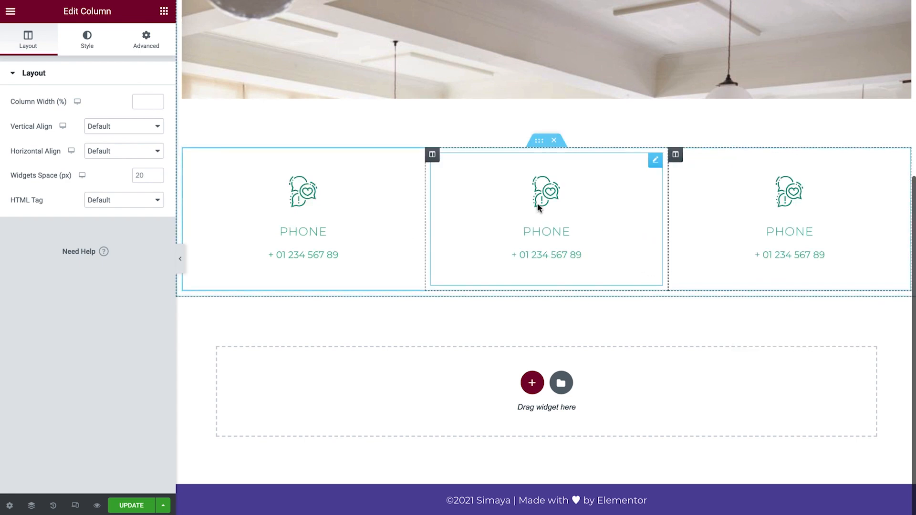
- Replace the middle image box's image with icon-email from the media library
{"action": "left_click", "coordinate": [219, 177]}
{"action": "left_click", "coordinate": [95, 152]}
{"action": "left_click", "coordinate": [86, 242]}
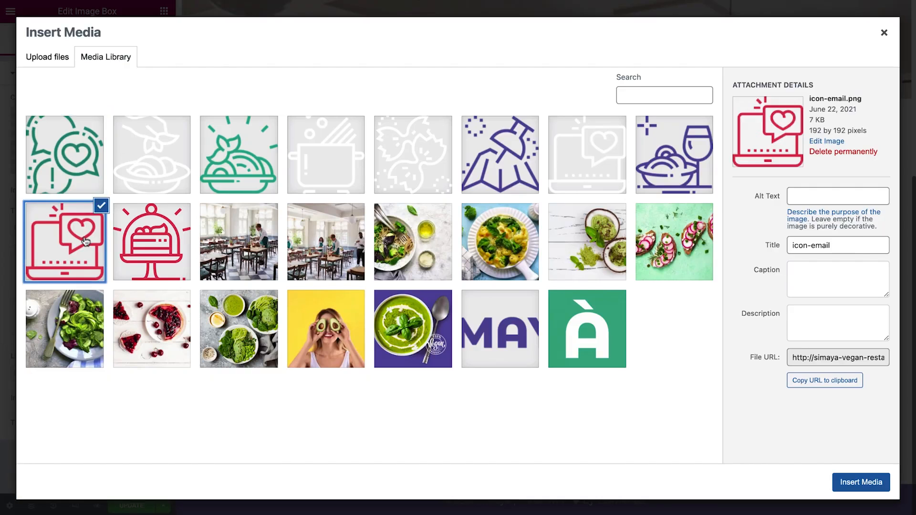
{"action": "left_click", "coordinate": [839, 481]}
- Title the middle image box 'E-Mail' and enter the restaurant's e-mail address as its description
{"action": "double_click", "coordinate": [37, 228]}
{"action": "type", "text": "E-Mail"}
{"action": "triple_click", "coordinate": [66, 253]}
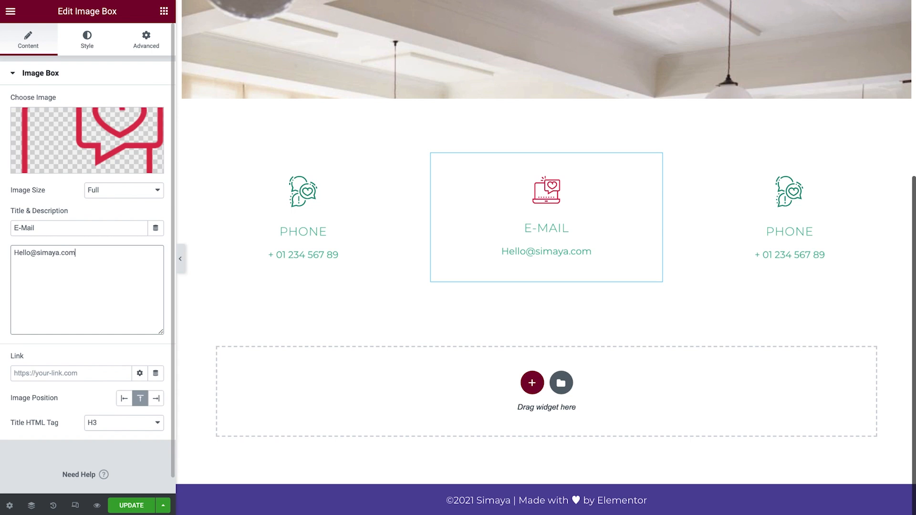
- Set the middle image box's title and description colors to Raspberry
{"action": "left_click", "coordinate": [87, 40]}
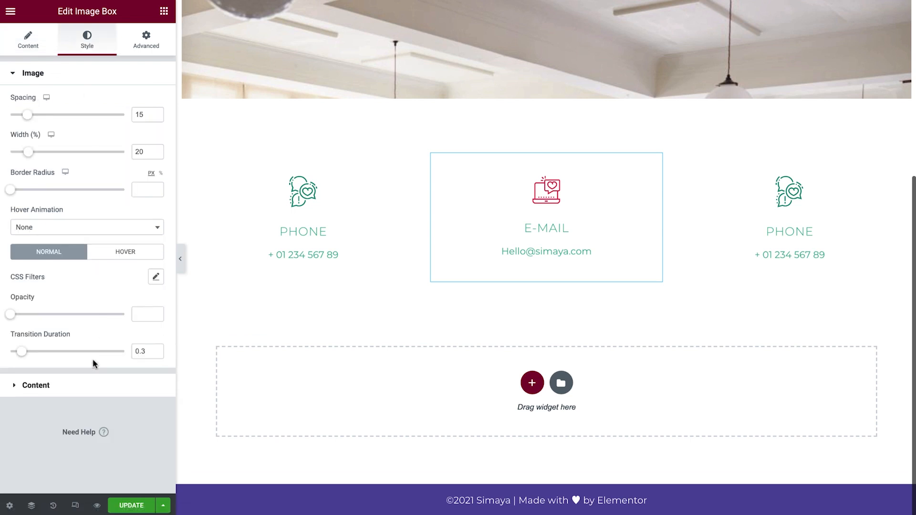
{"action": "left_click", "coordinate": [36, 385]}
{"action": "left_click", "coordinate": [140, 243]}
{"action": "left_click", "coordinate": [110, 354]}
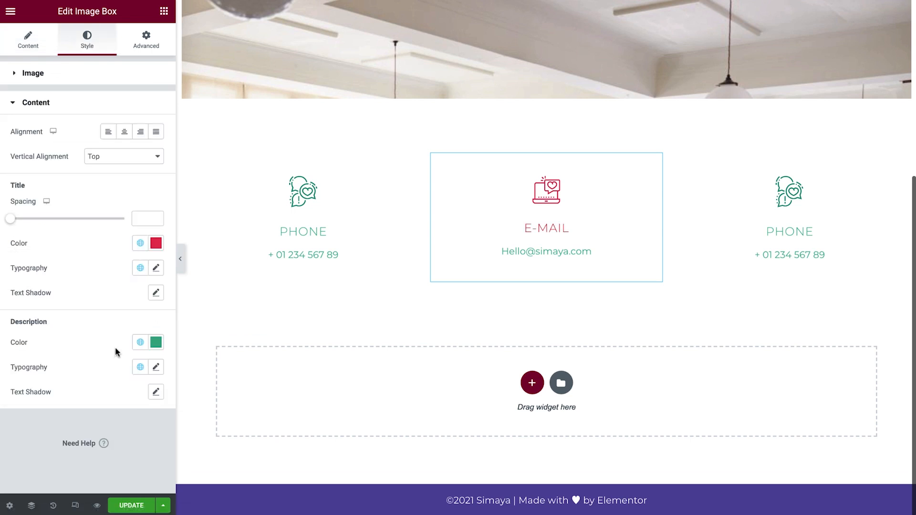
{"action": "left_click", "coordinate": [140, 342]}
{"action": "left_click", "coordinate": [107, 459]}
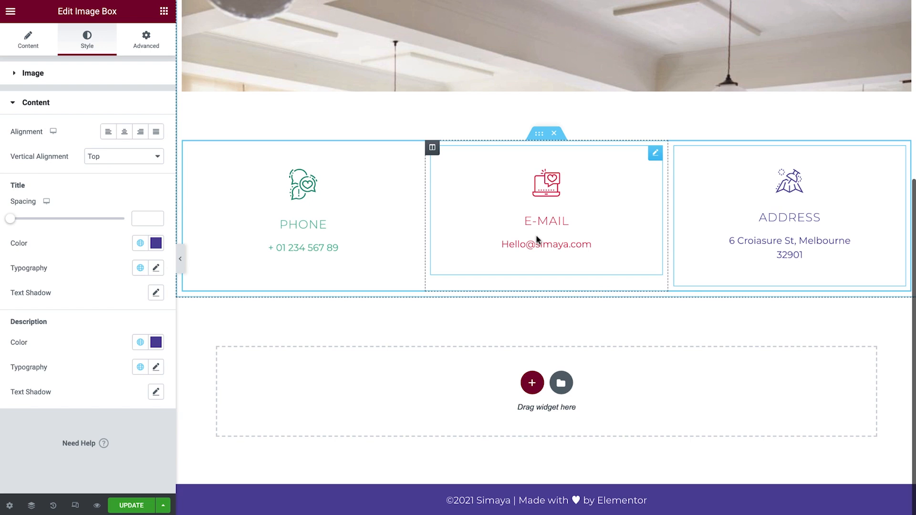
- Duplicate the Phone image box and move the copy and the E-Mail box above the three-column row
{"action": "right_click", "coordinate": [413, 158]}
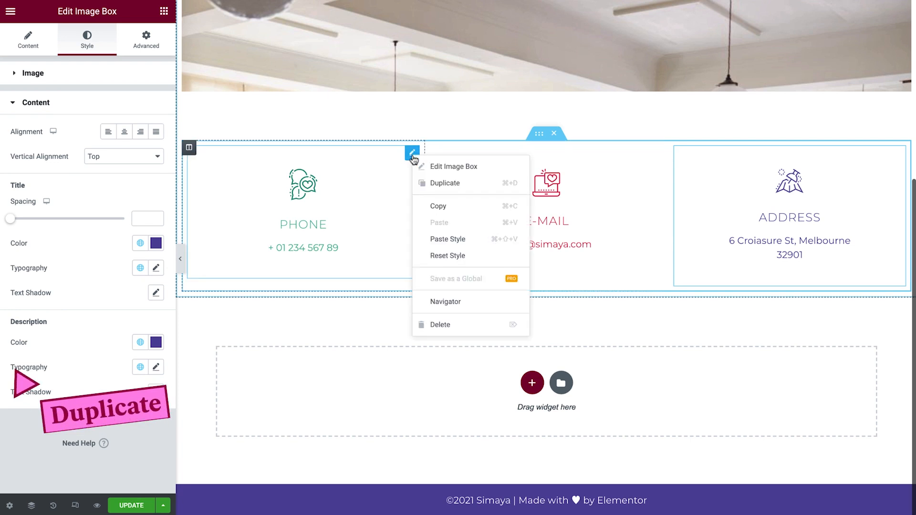
{"action": "left_click", "coordinate": [486, 185]}
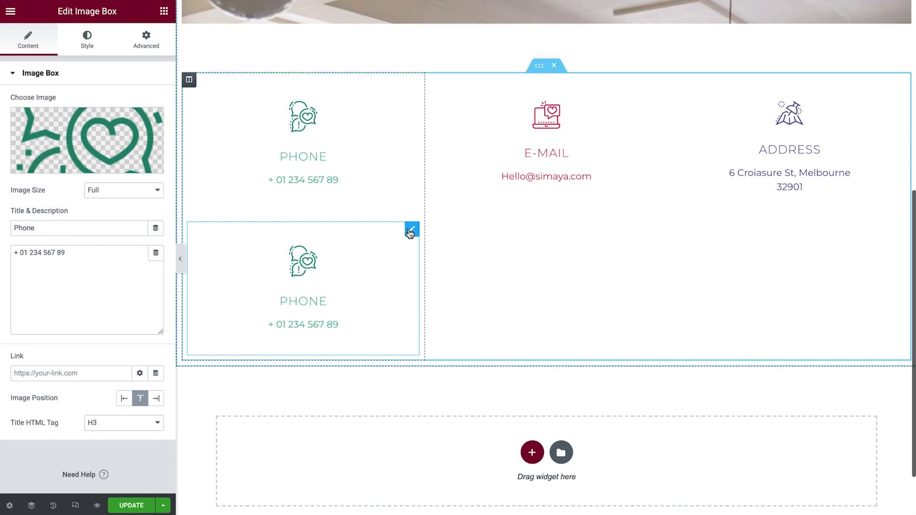
{"action": "left_click_drag", "start_coordinate": [409, 230], "coordinate": [511, 111]}
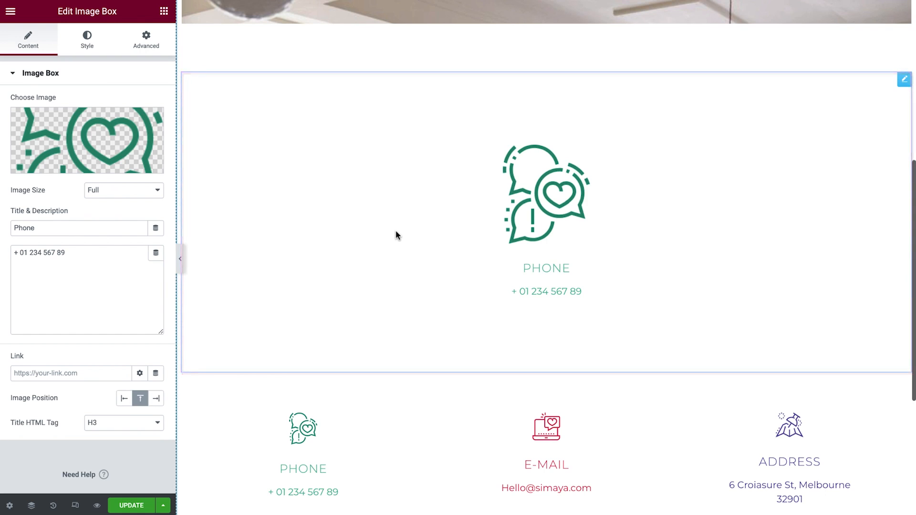
{"action": "left_click_drag", "start_coordinate": [650, 407], "coordinate": [651, 357]}
{"action": "scroll", "coordinate": [650, 359], "scroll_direction": "down", "scroll_amount": 2}
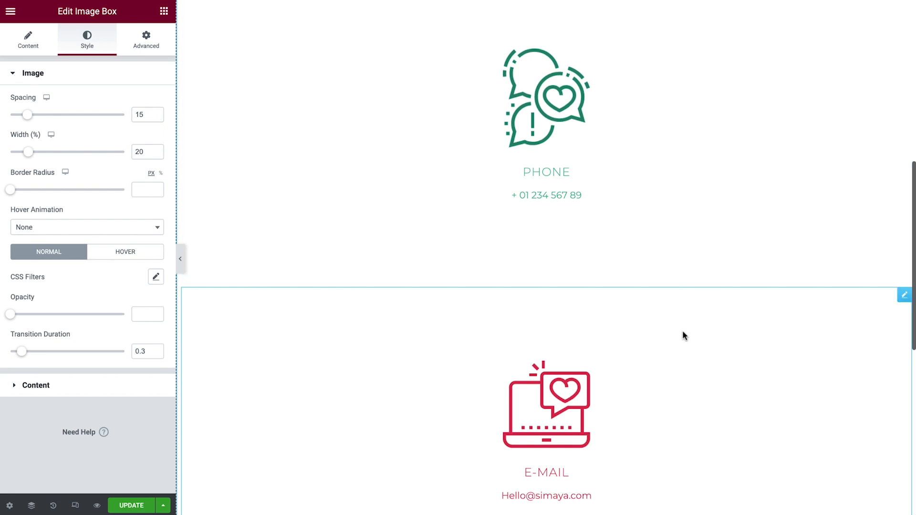
- Try Full Width (100%) and then Inline (auto) as the width of the top Phone image box
{"action": "left_click", "coordinate": [806, 152]}
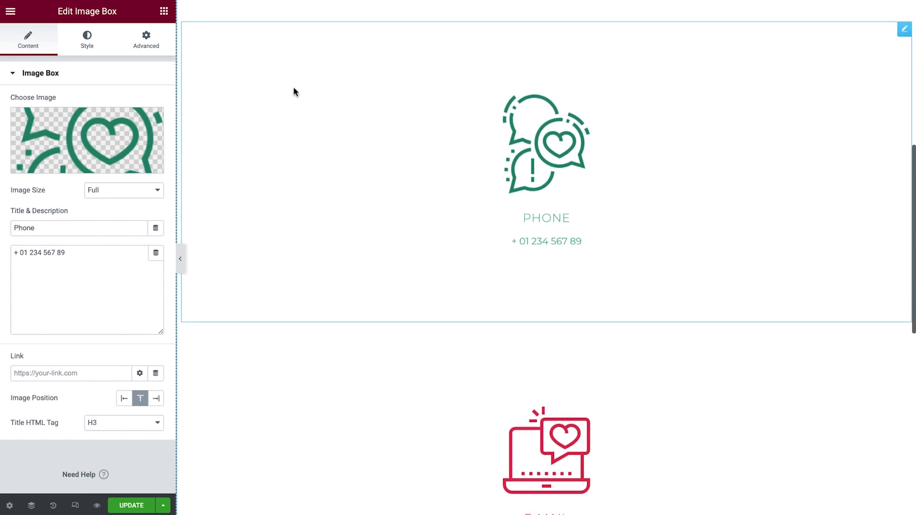
{"action": "left_click", "coordinate": [161, 50]}
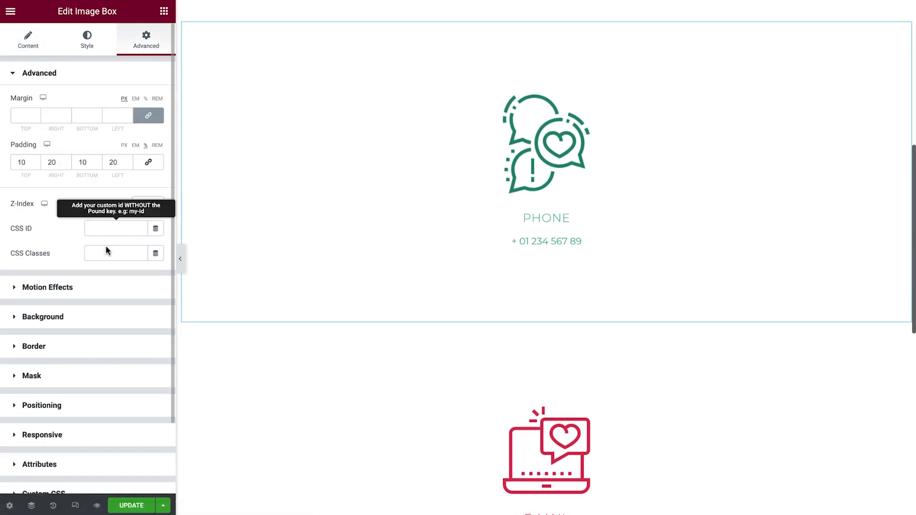
{"action": "left_click", "coordinate": [103, 406]}
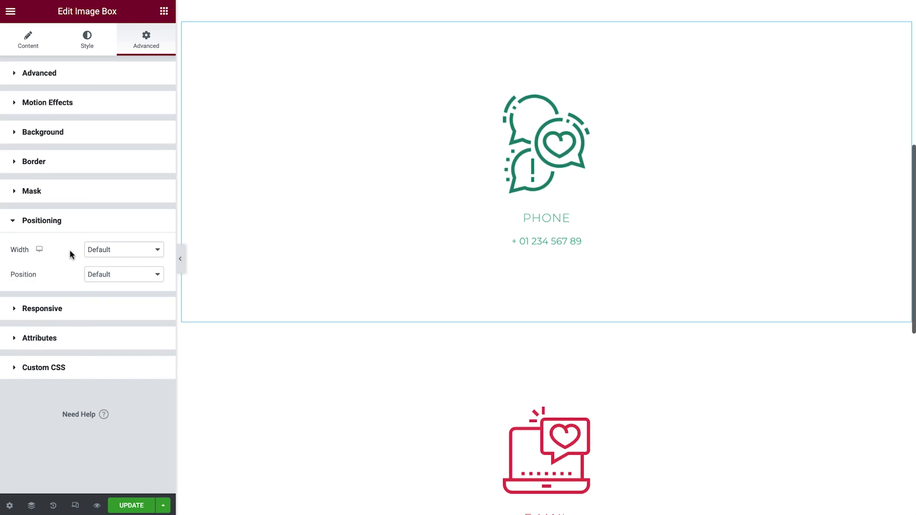
{"action": "left_click", "coordinate": [137, 253]}
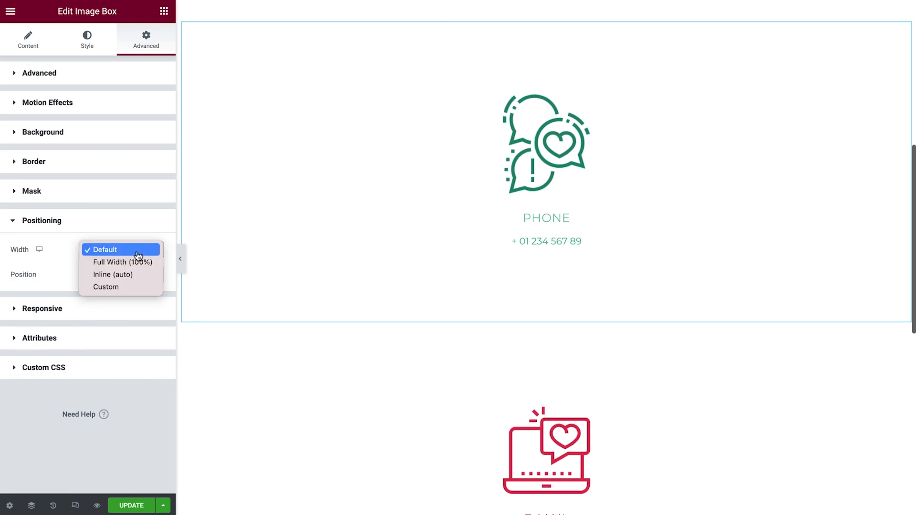
{"action": "left_click", "coordinate": [140, 262]}
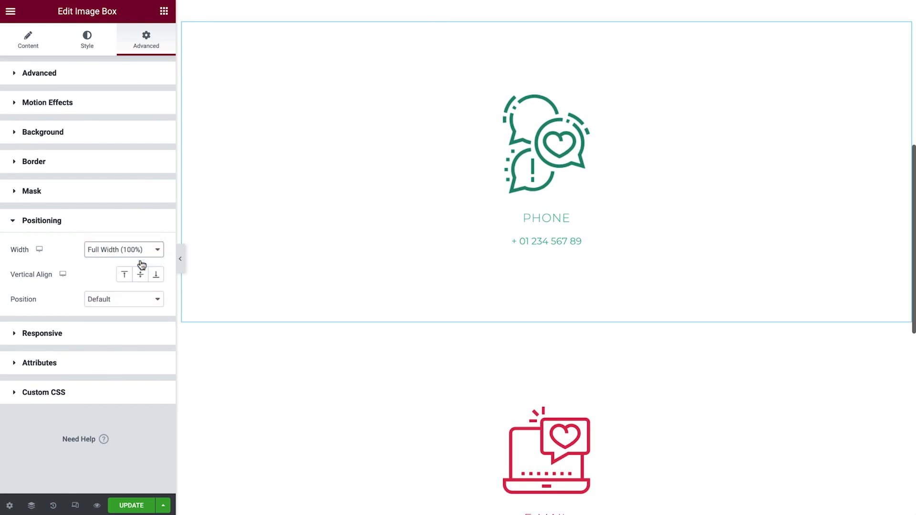
{"action": "left_click", "coordinate": [141, 254]}
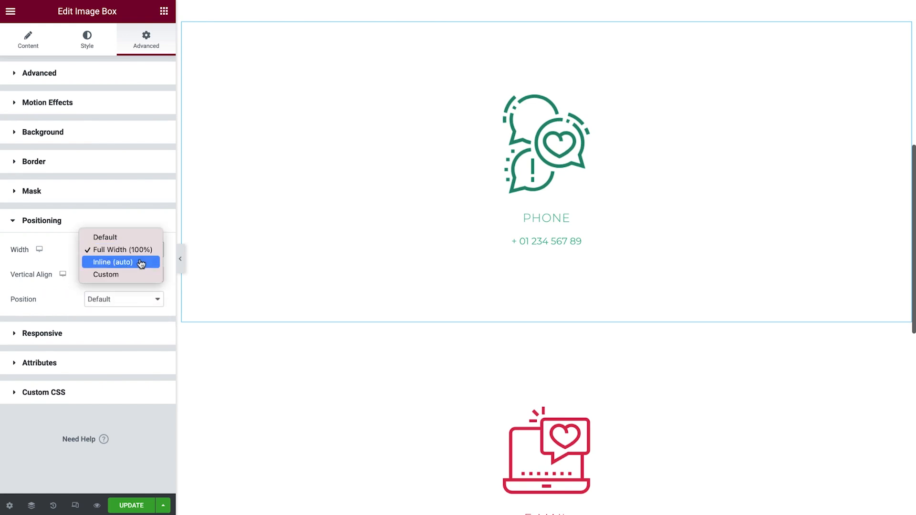
{"action": "left_click", "coordinate": [142, 263]}
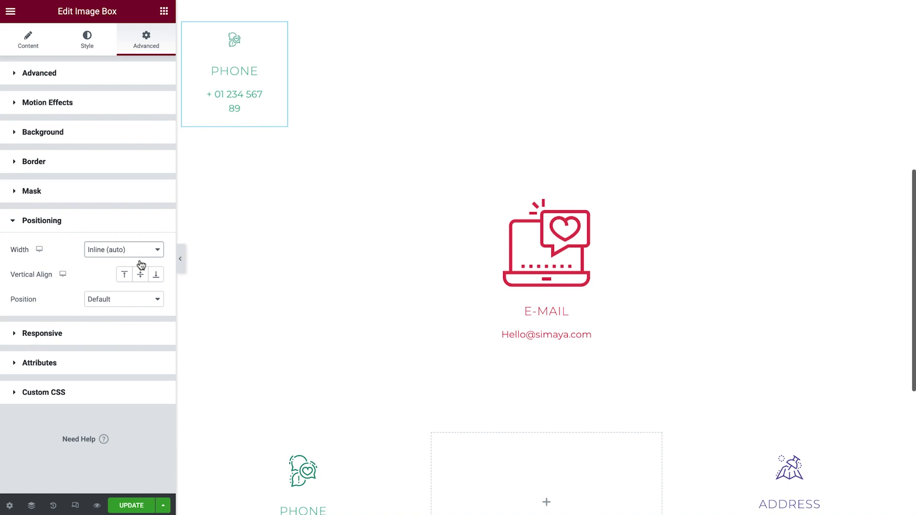
- Set the top Phone image box's width to Custom with a custom width of 50%
{"action": "left_click", "coordinate": [142, 253]}
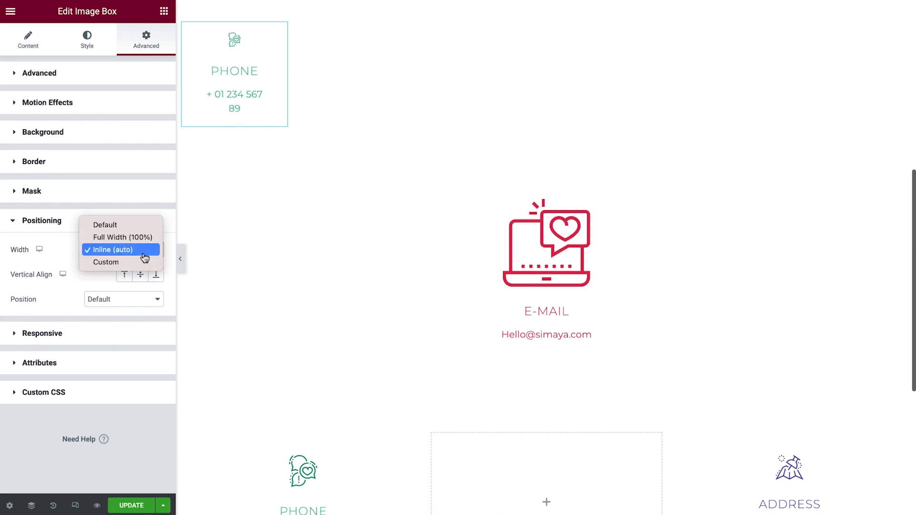
{"action": "left_click", "coordinate": [145, 264]}
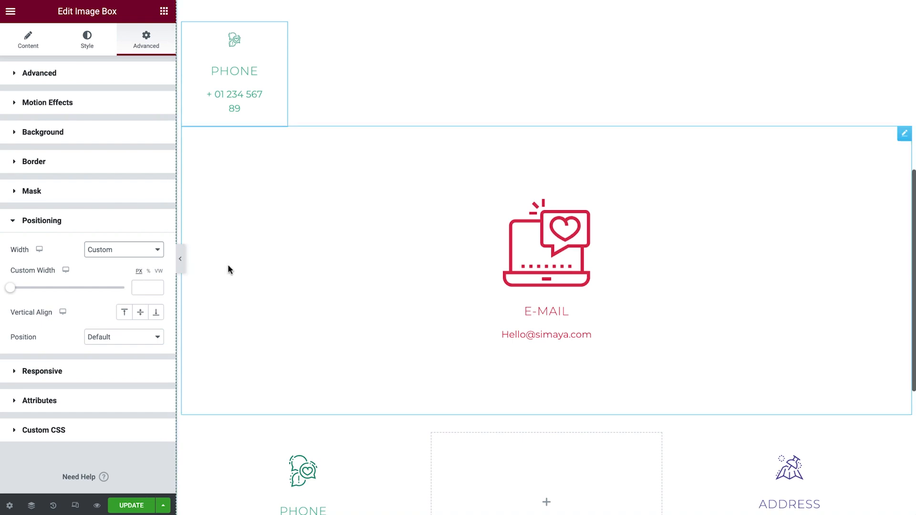
{"action": "scroll", "coordinate": [256, 269], "scroll_direction": "down", "scroll_amount": 1}
{"action": "scroll", "coordinate": [256, 268], "scroll_direction": "down", "scroll_amount": 3}
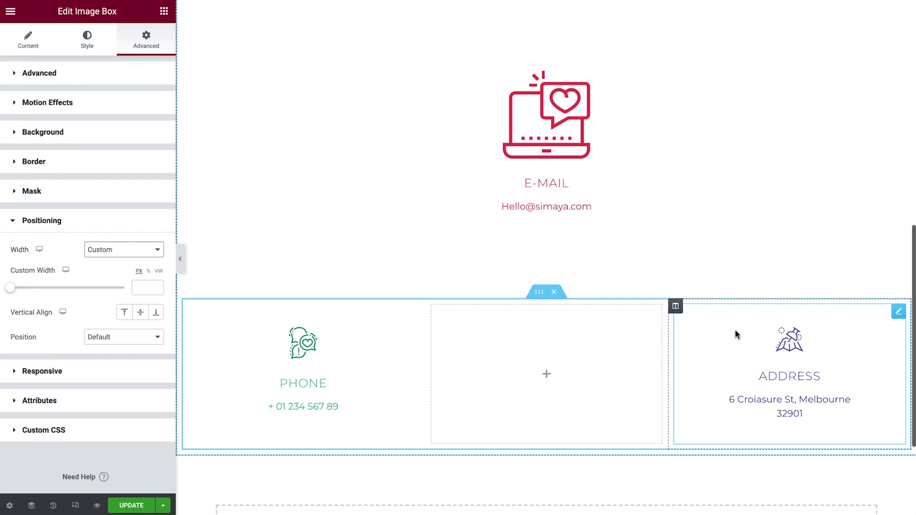
{"action": "scroll", "coordinate": [734, 334], "scroll_direction": "up", "scroll_amount": 4}
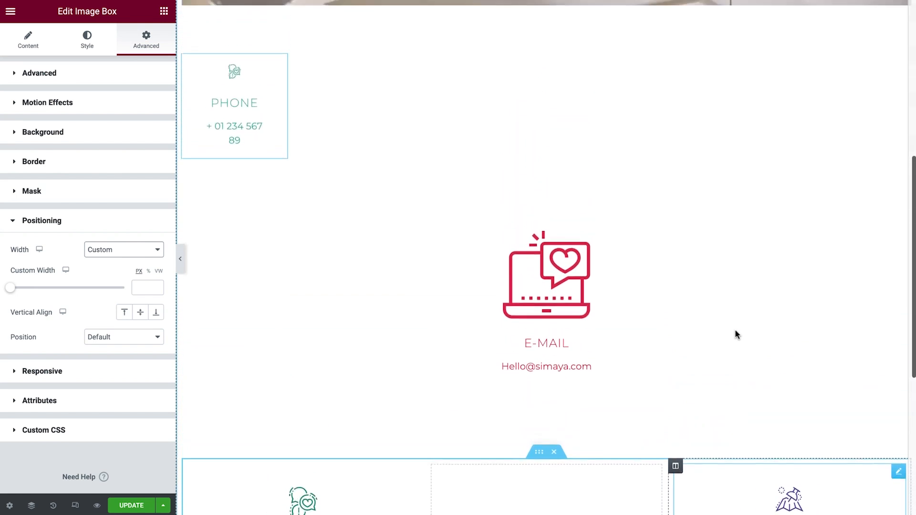
{"action": "left_click", "coordinate": [149, 271]}
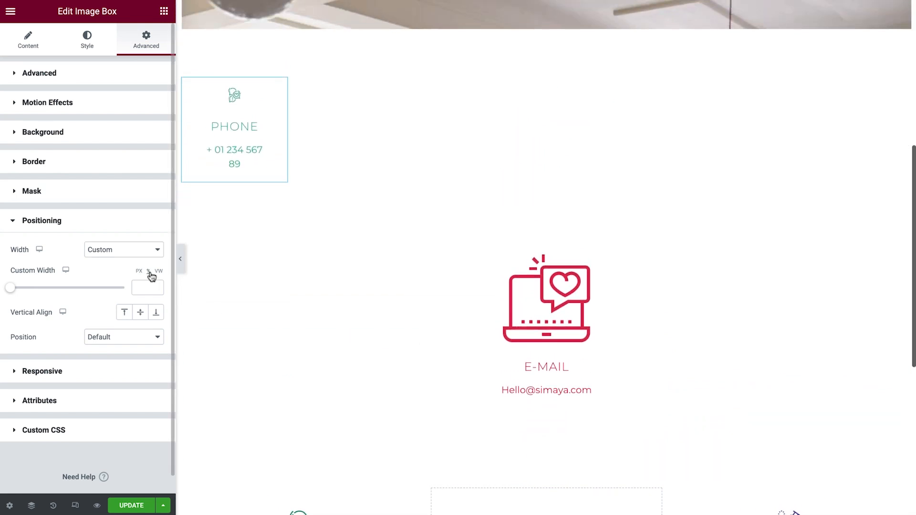
{"action": "left_click", "coordinate": [145, 288]}
{"action": "type", "text": "100"}
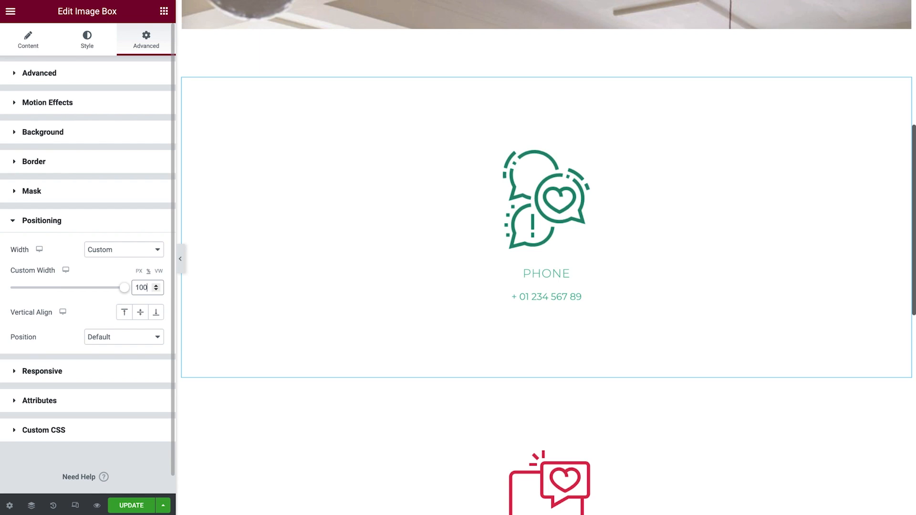
{"action": "key", "text": "ctrl+a"}
{"action": "type", "text": "50"}
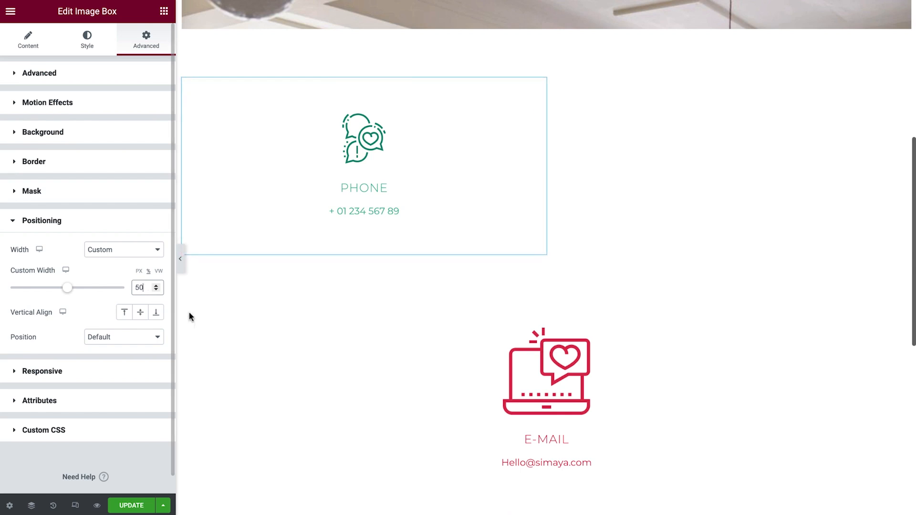
{"action": "left_click", "coordinate": [280, 252]}
{"action": "left_click", "coordinate": [146, 41]}
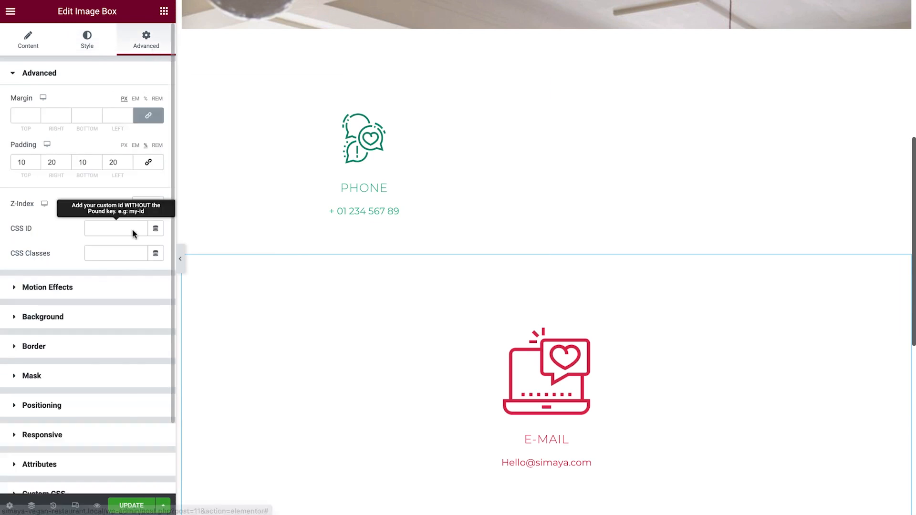
- Set the E-Mail image box's width to Custom with a custom width of 50%
{"action": "left_click", "coordinate": [122, 405]}
{"action": "left_click", "coordinate": [138, 253]}
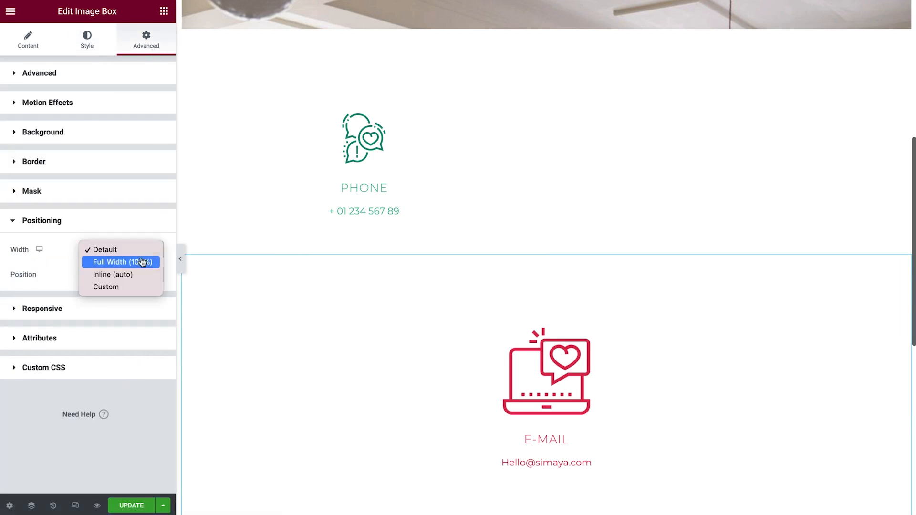
{"action": "left_click", "coordinate": [140, 287]}
{"action": "left_click", "coordinate": [143, 288]}
{"action": "type", "text": "50"}
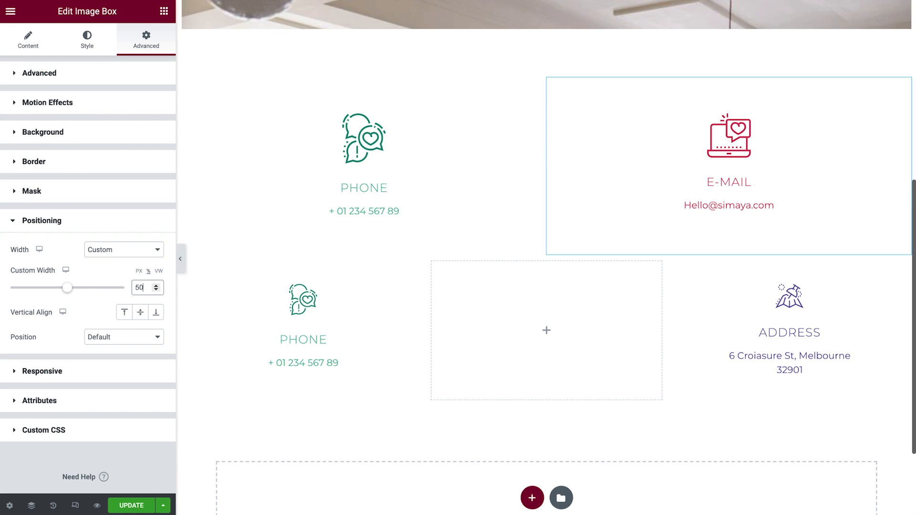
- Set the top Phone image box's custom width to 33.3%
{"action": "left_click", "coordinate": [360, 188]}
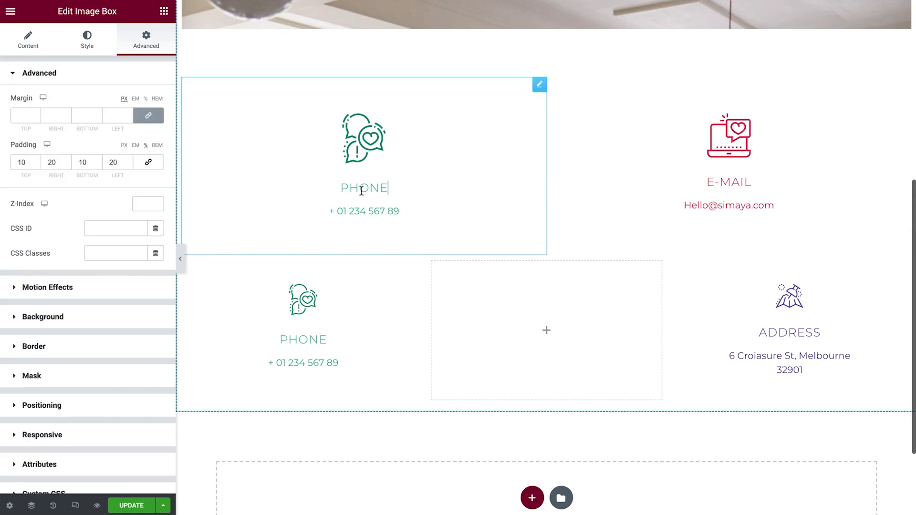
{"action": "left_click", "coordinate": [135, 411]}
{"action": "left_click", "coordinate": [142, 288]}
{"action": "type", "text": "33.3"}
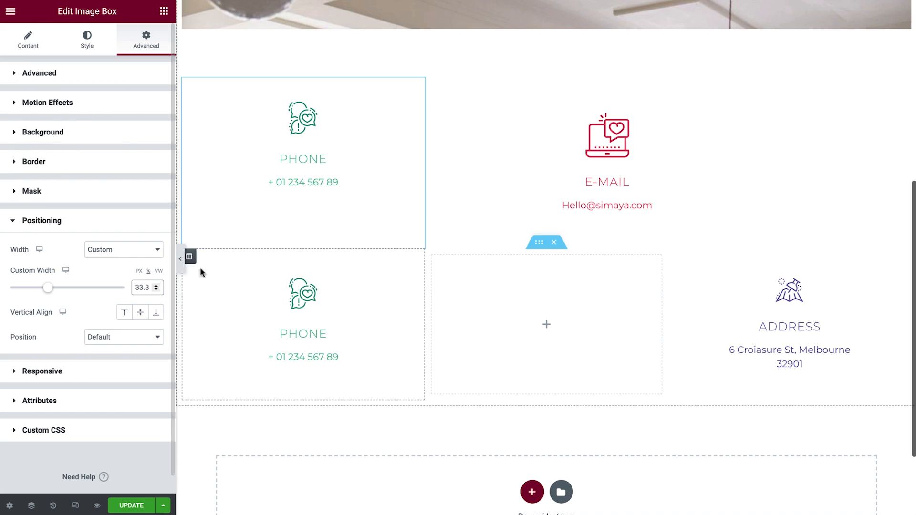
- Set the E-Mail image box's custom width to 33.3%
{"action": "left_click", "coordinate": [509, 172]}
{"action": "left_click", "coordinate": [130, 412]}
{"action": "left_click", "coordinate": [142, 287]}
{"action": "type", "text": "33.3"}
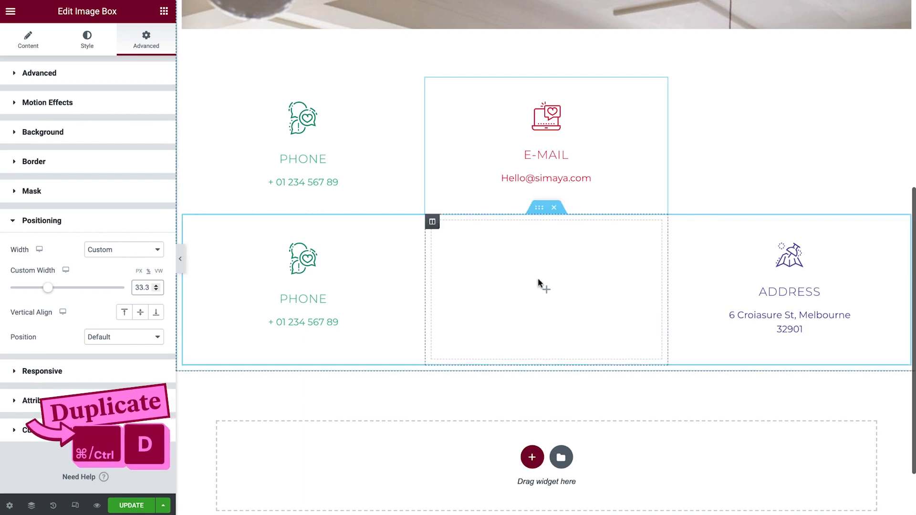
- Duplicate the Address image box and move the copy into the top row beside the E-Mail box
{"action": "right_click", "coordinate": [723, 278]}
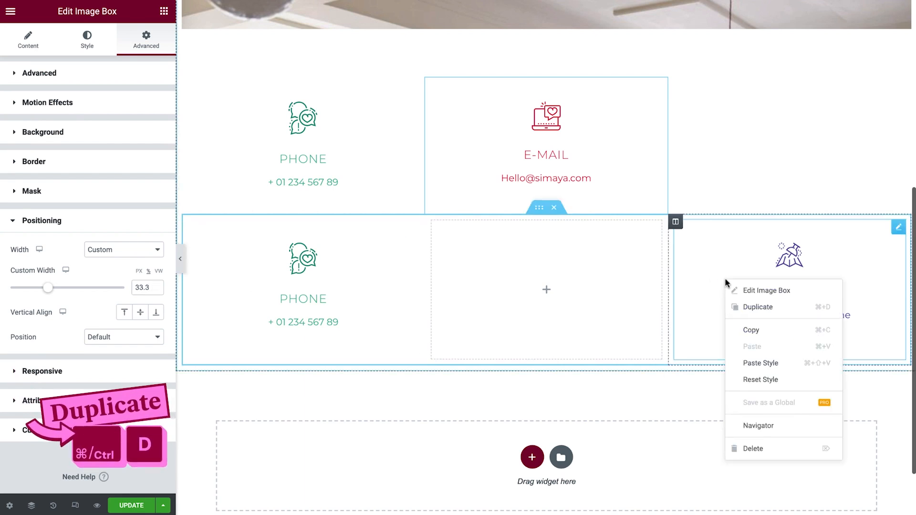
{"action": "left_click", "coordinate": [790, 306]}
{"action": "left_click_drag", "start_coordinate": [898, 227], "coordinate": [799, 190]}
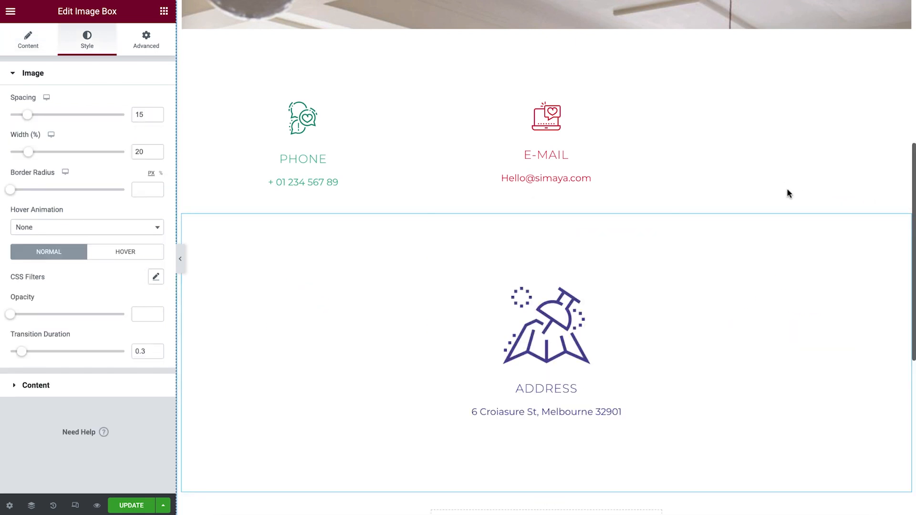
- Set the moved Address image box's width to Custom with a custom width of 33.3%
{"action": "left_click", "coordinate": [144, 51]}
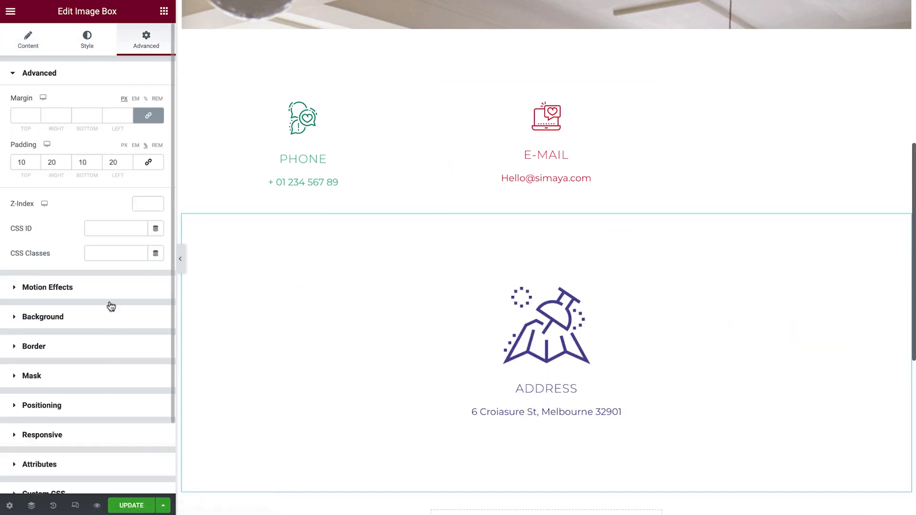
{"action": "left_click", "coordinate": [107, 406]}
{"action": "left_click", "coordinate": [139, 251]}
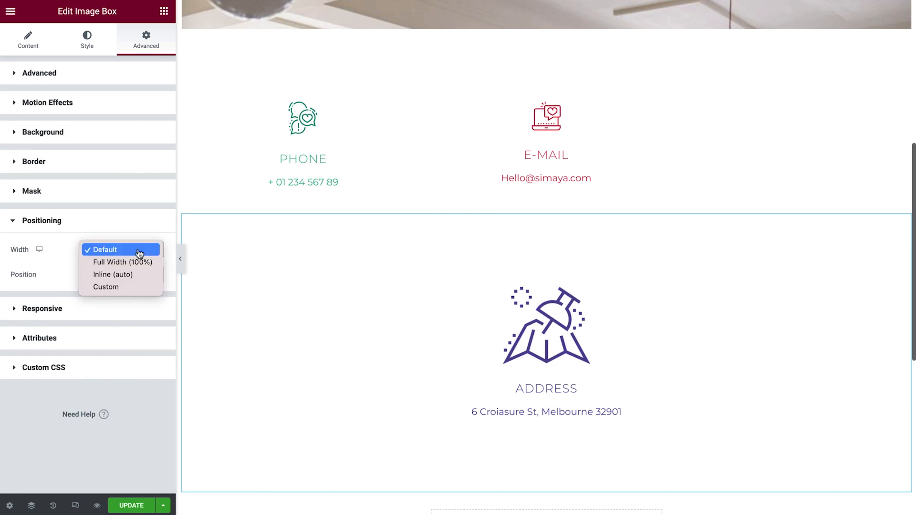
{"action": "left_click", "coordinate": [135, 288]}
{"action": "left_click", "coordinate": [148, 271]}
{"action": "left_click", "coordinate": [143, 287]}
{"action": "type", "text": "33.3"}
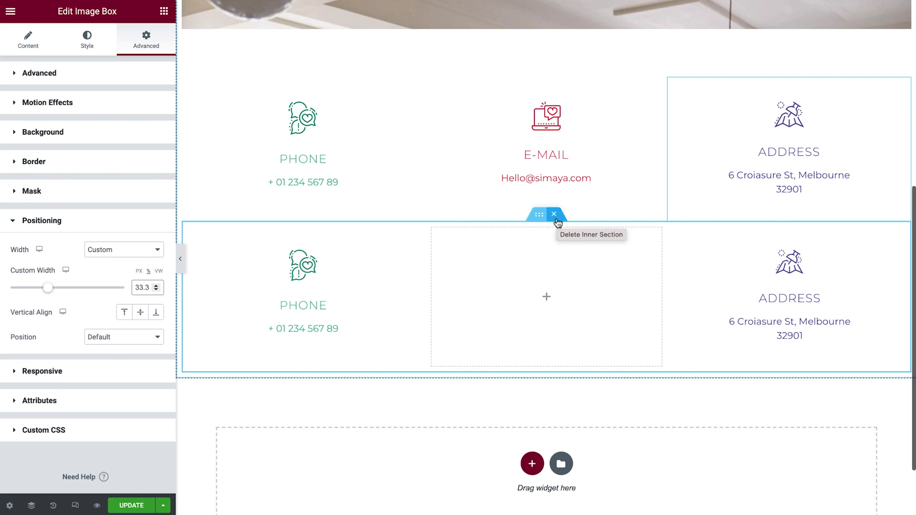
- Delete the old inner section holding the three-column row
{"action": "left_click", "coordinate": [556, 221]}
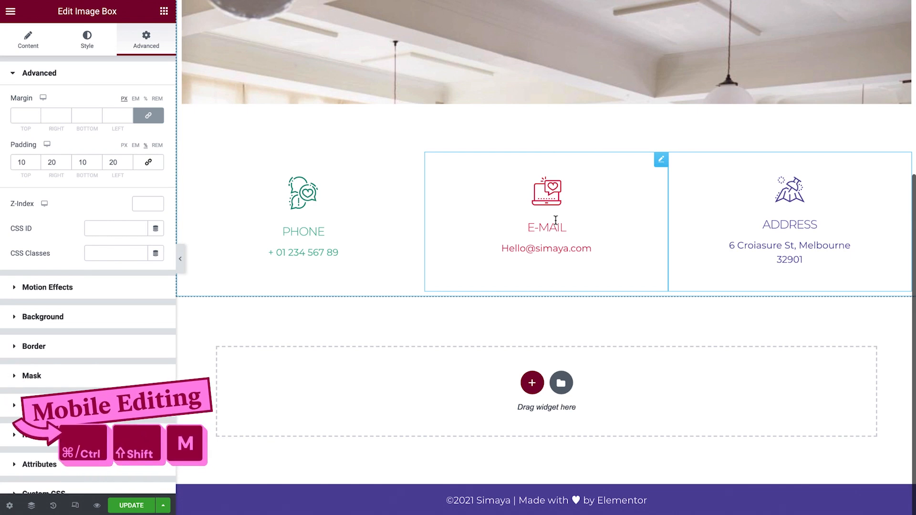
- In mobile view, set the Phone image box's width to Full Width (100%)
{"action": "key", "text": "ctrl+shift+m"}
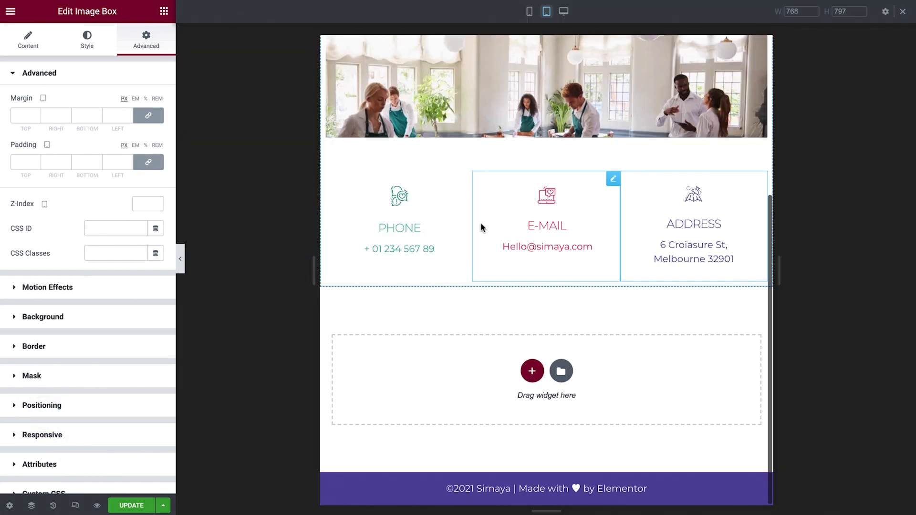
{"action": "left_click", "coordinate": [183, 259]}
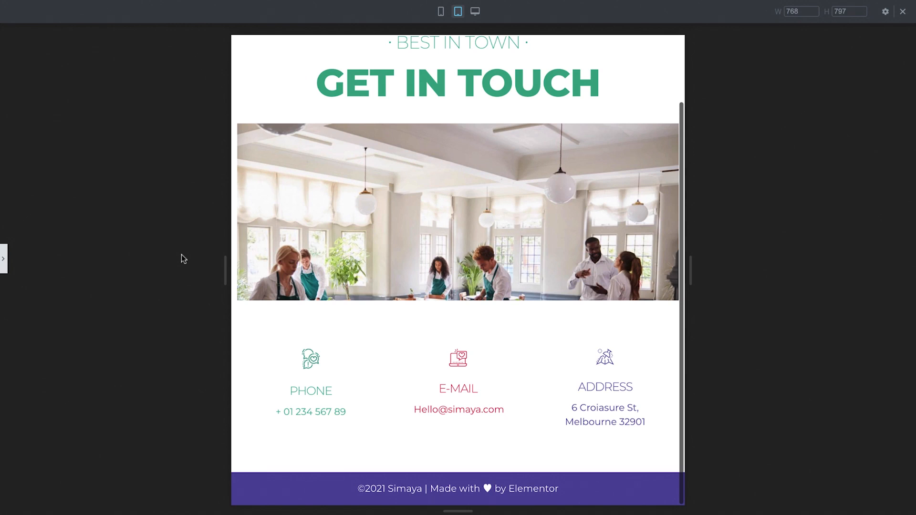
{"action": "left_click", "coordinate": [5, 260]}
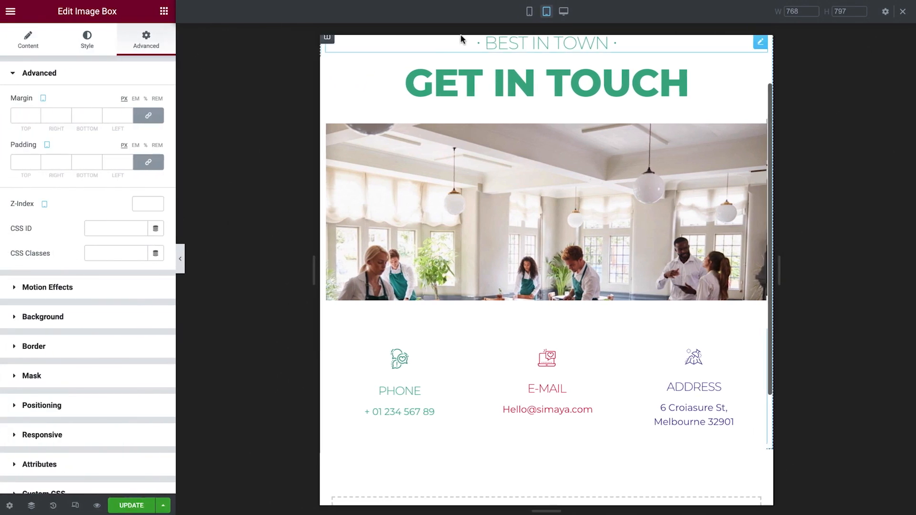
{"action": "left_click", "coordinate": [529, 13]}
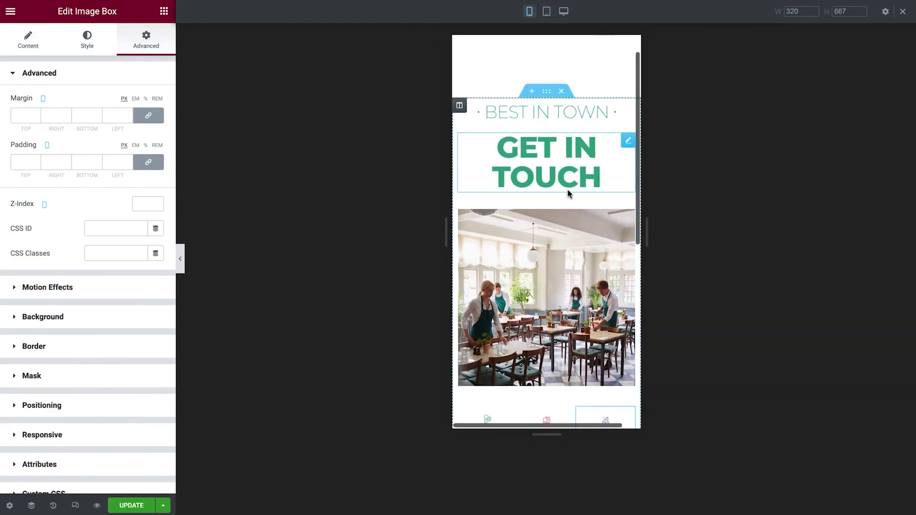
{"action": "scroll", "coordinate": [572, 252], "scroll_direction": "down", "scroll_amount": 4}
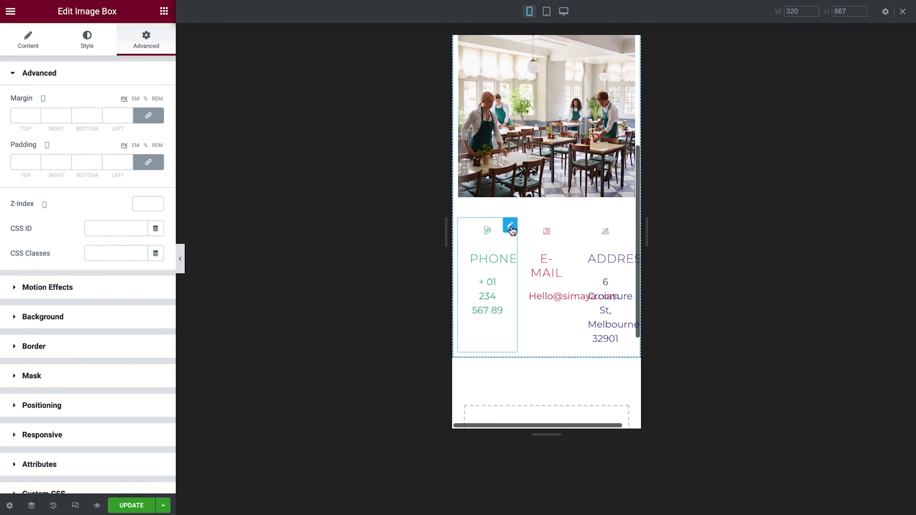
{"action": "left_click", "coordinate": [136, 410]}
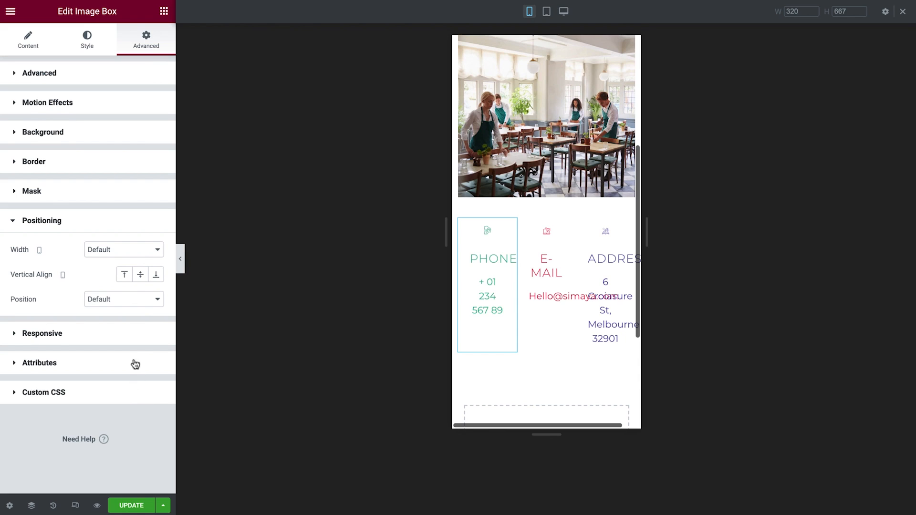
{"action": "left_click", "coordinate": [143, 250]}
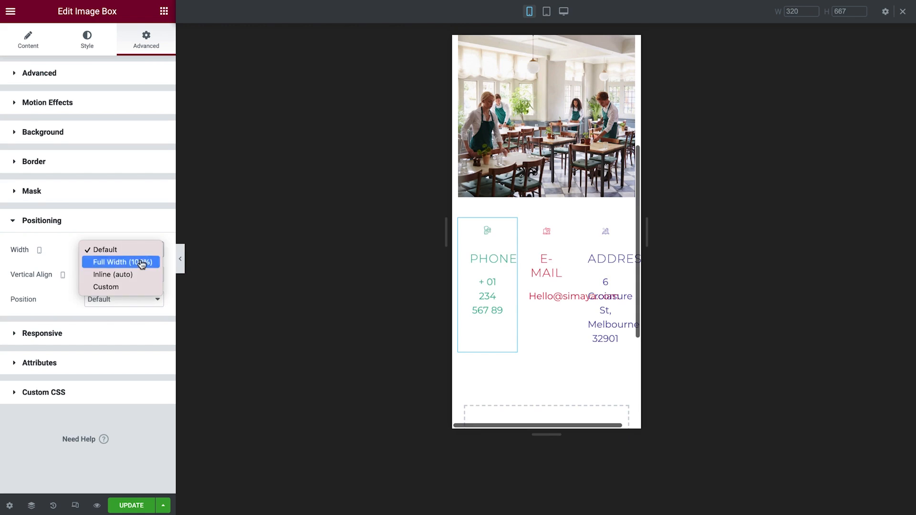
{"action": "left_click", "coordinate": [141, 262]}
- Set the E-Mail image box's mobile width to Full Width (100%)
{"action": "left_click", "coordinate": [478, 353]}
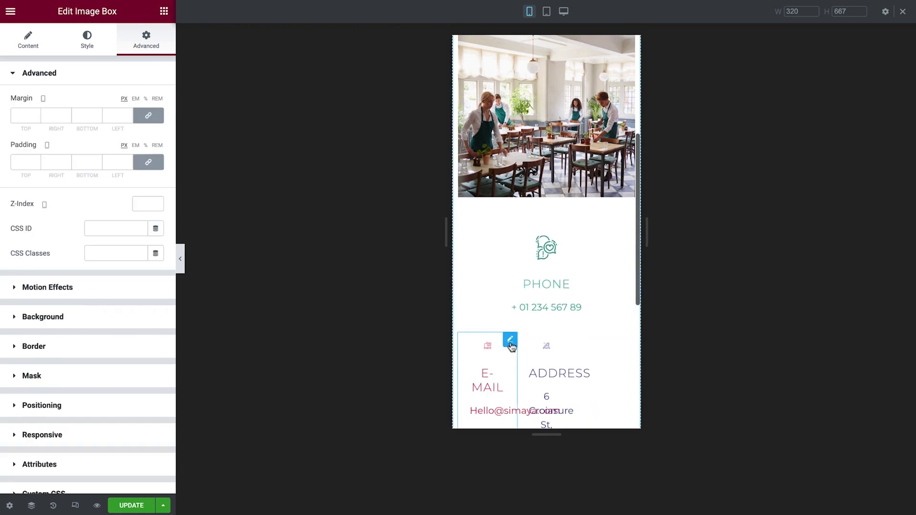
{"action": "left_click", "coordinate": [138, 403]}
{"action": "left_click", "coordinate": [135, 250]}
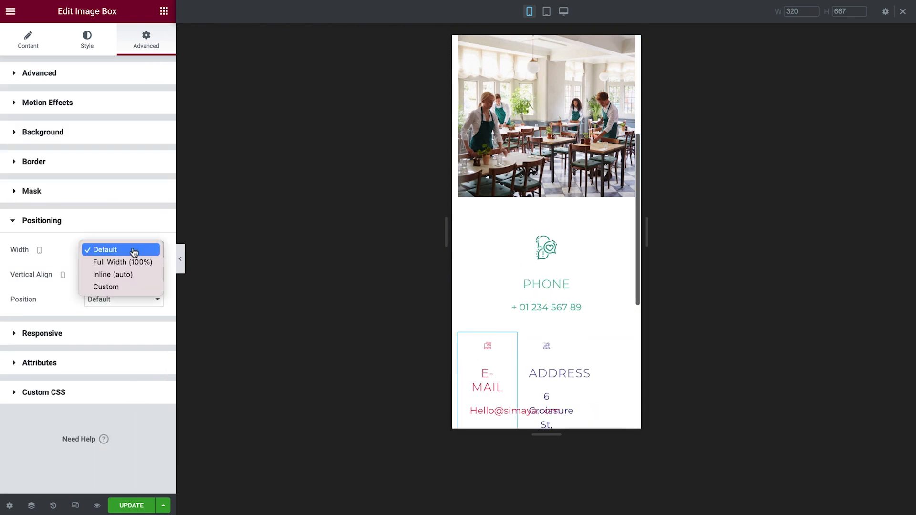
{"action": "left_click", "coordinate": [139, 261]}
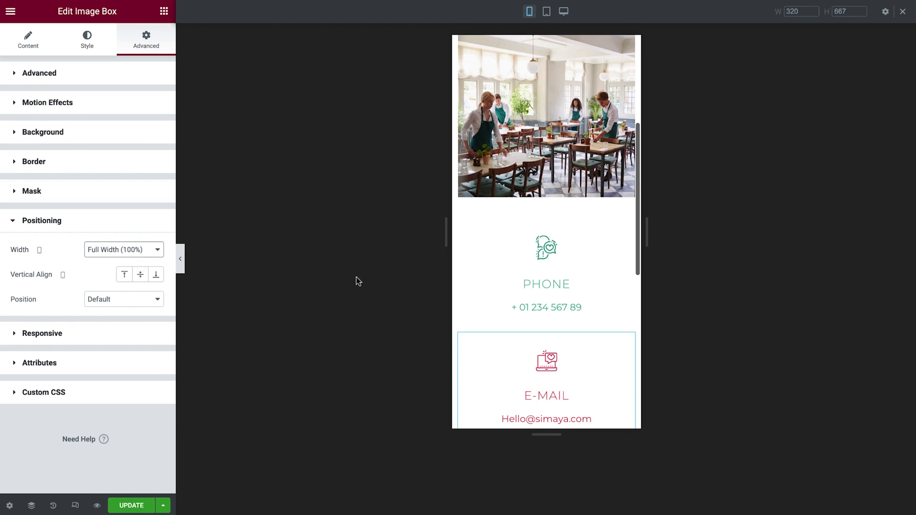
- Set the Address image box's mobile width to Full Width (100%)
{"action": "scroll", "coordinate": [491, 282], "scroll_direction": "down", "scroll_amount": 5}
{"action": "left_click", "coordinate": [510, 218]}
{"action": "left_click", "coordinate": [146, 406]}
{"action": "left_click", "coordinate": [148, 251]}
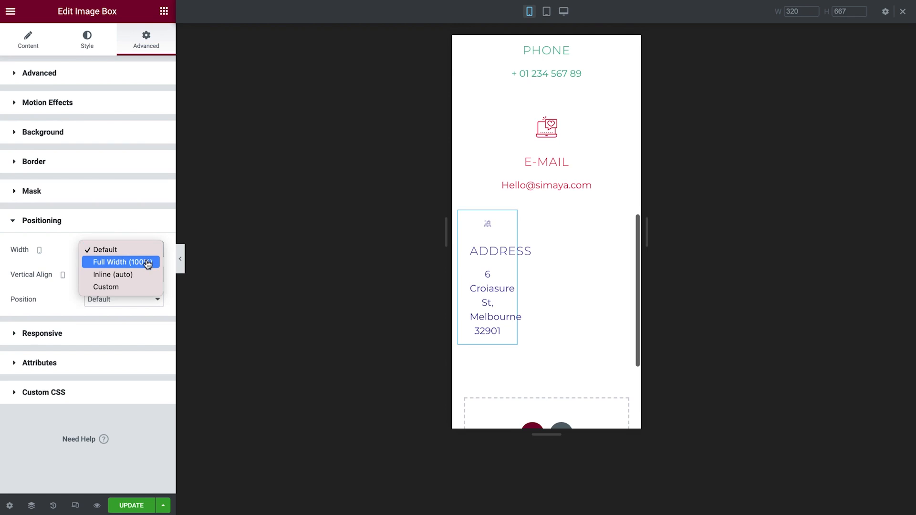
{"action": "left_click", "coordinate": [147, 262]}
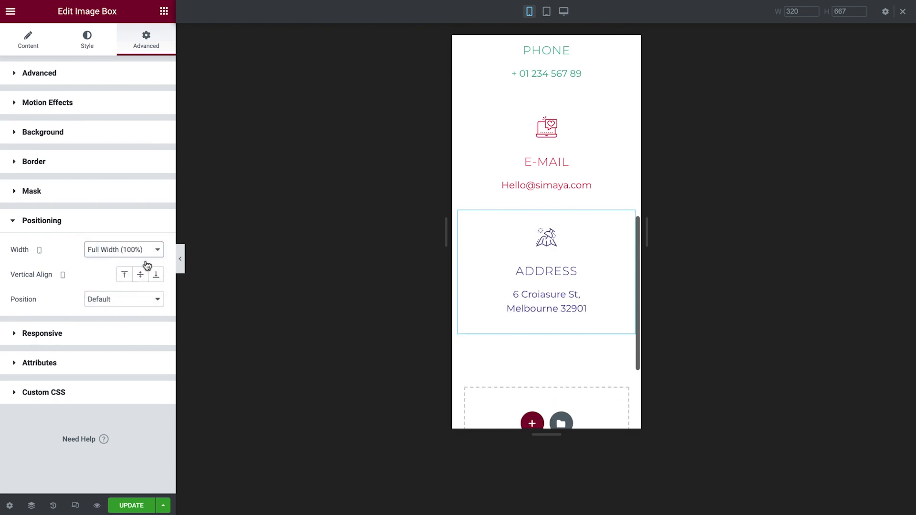
{"action": "left_click", "coordinate": [180, 260]}
{"action": "scroll", "coordinate": [457, 252], "scroll_direction": "down", "scroll_amount": 5}
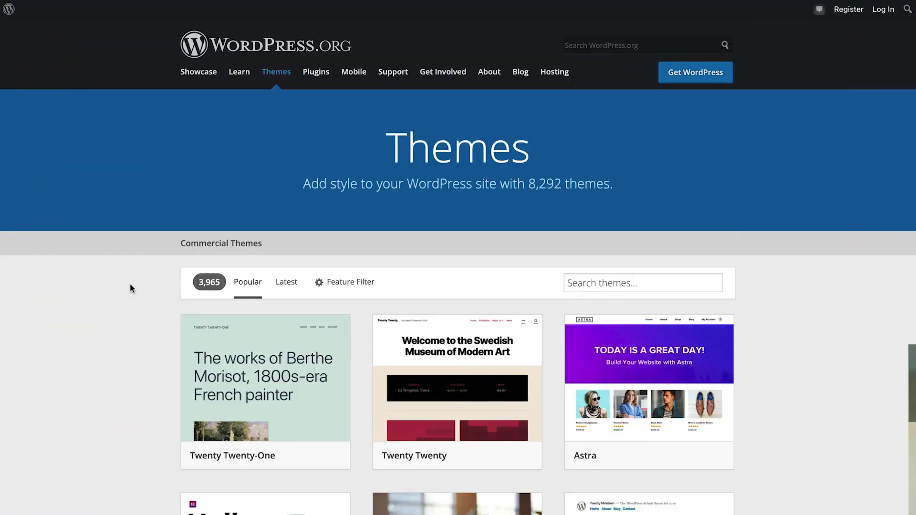
{"action": "scroll", "coordinate": [131, 289], "scroll_direction": "down", "scroll_amount": 4}
{"action": "scroll", "coordinate": [131, 289], "scroll_direction": "down", "scroll_amount": 1}
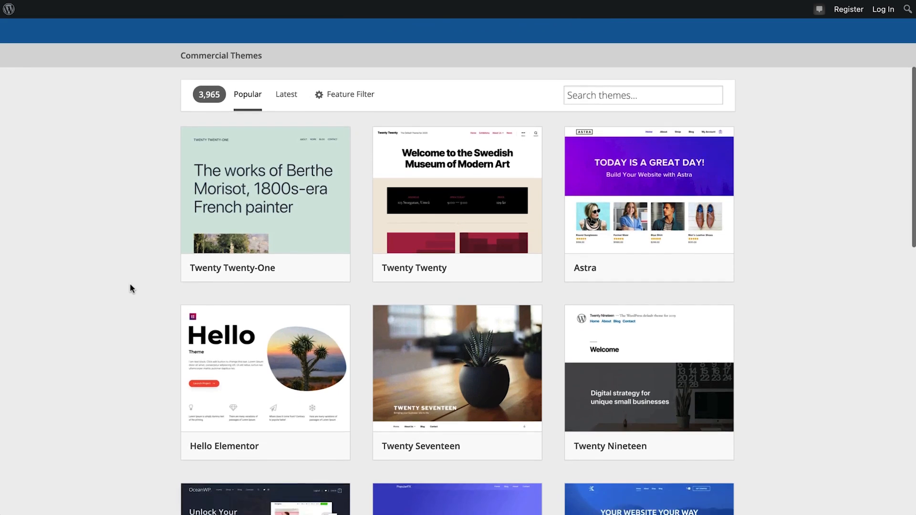
{"action": "left_click", "coordinate": [247, 376]}
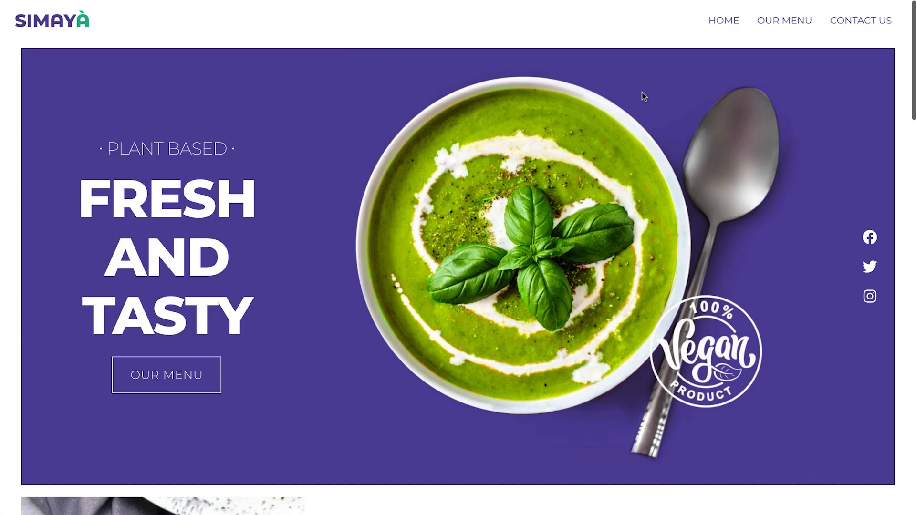
- Open the Our Menu and Contact Us pages on the live restaurant site
{"action": "left_click", "coordinate": [790, 24]}
{"action": "left_click", "coordinate": [861, 24]}
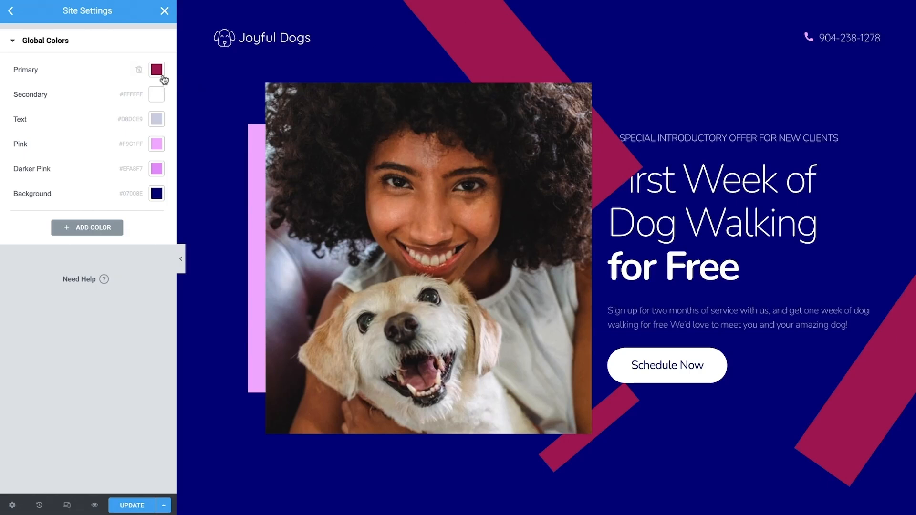
{"action": "left_click", "coordinate": [159, 75]}
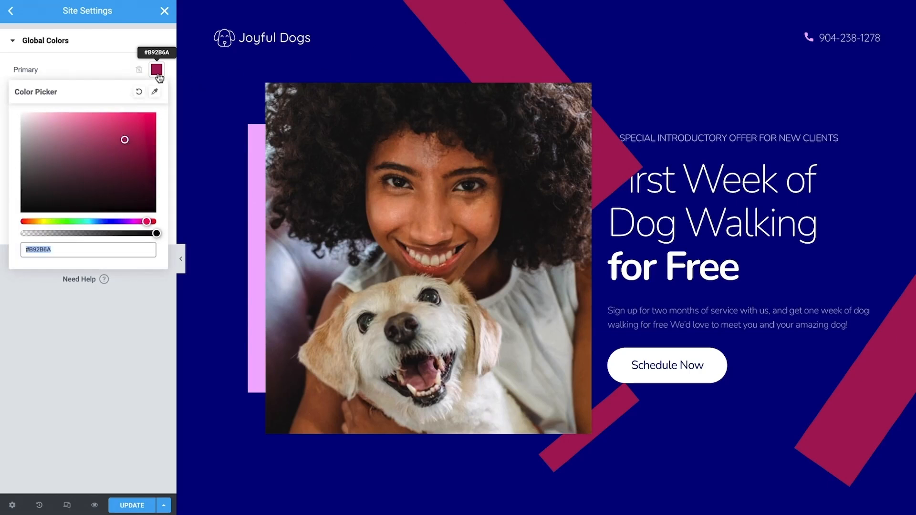
{"action": "type", "text": "#322BB9"}
{"action": "left_click", "coordinate": [157, 70]}
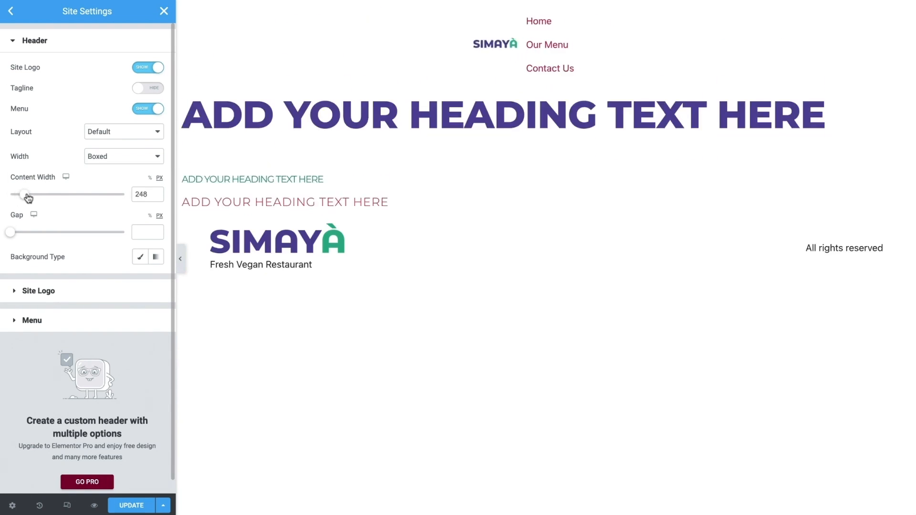
{"action": "left_click_drag", "start_coordinate": [29, 198], "coordinate": [76, 197]}
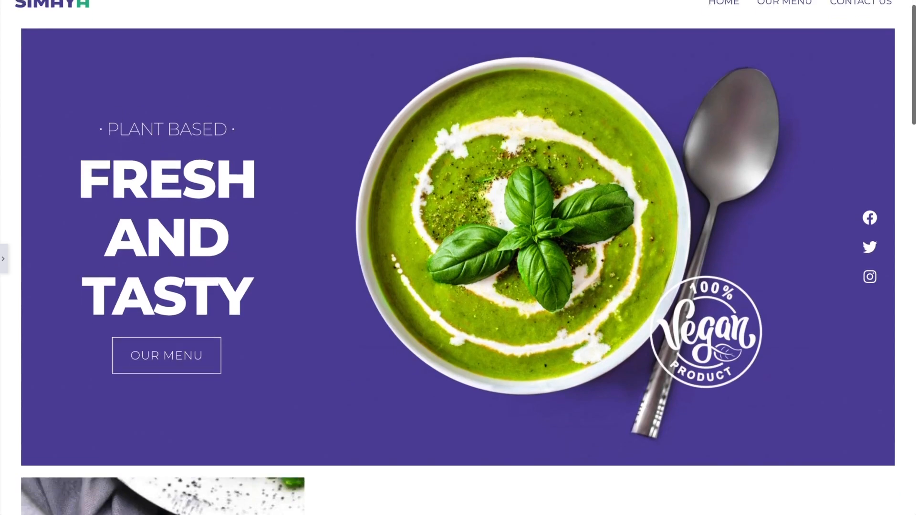
{"action": "scroll", "coordinate": [458, 258], "scroll_direction": "down", "scroll_amount": 6}
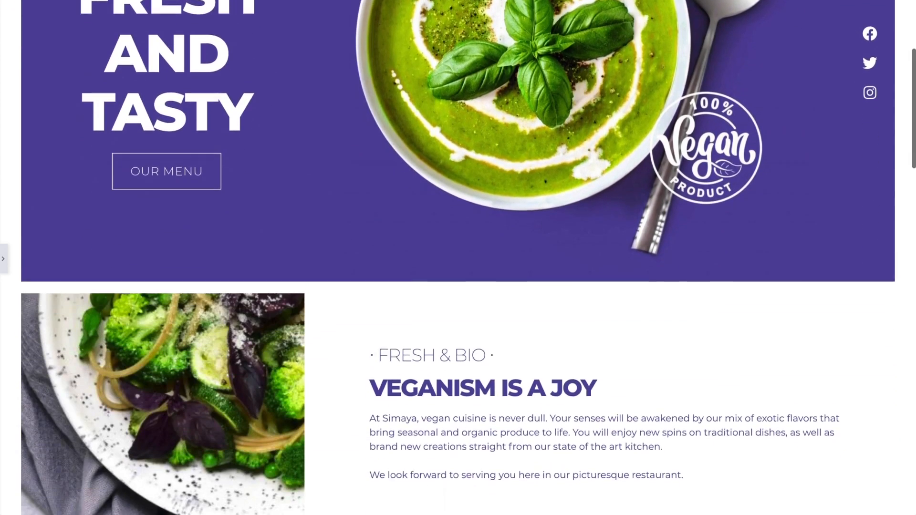
{"action": "scroll", "coordinate": [457, 258], "scroll_direction": "down", "scroll_amount": 5}
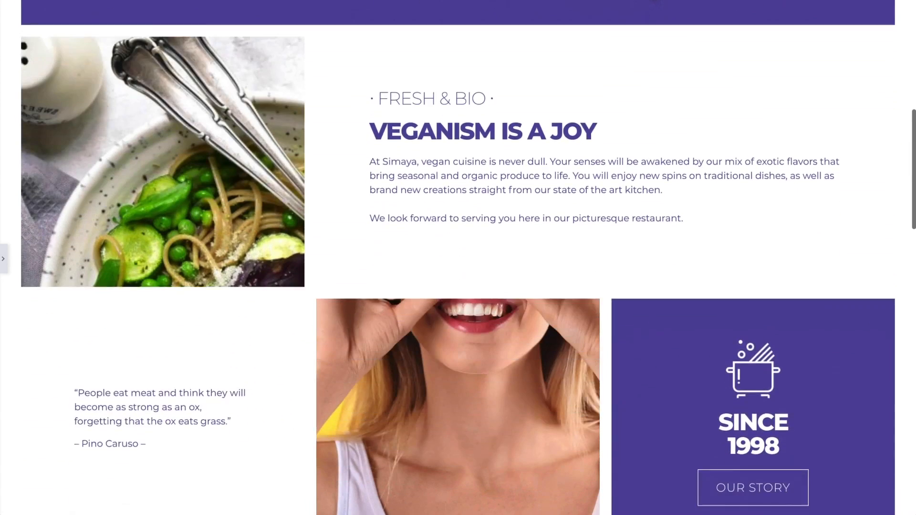
{"action": "scroll", "coordinate": [458, 258], "scroll_direction": "down", "scroll_amount": 10}
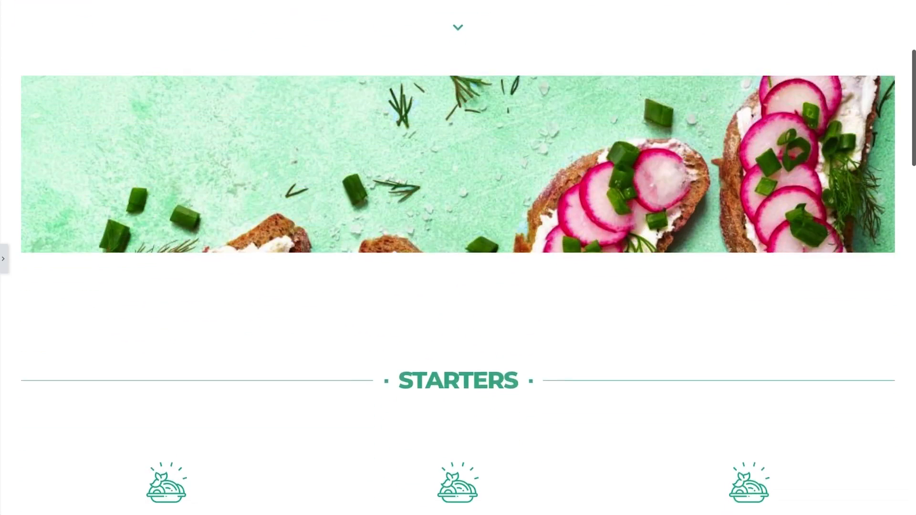
{"action": "scroll", "coordinate": [458, 257], "scroll_direction": "down", "scroll_amount": 2}
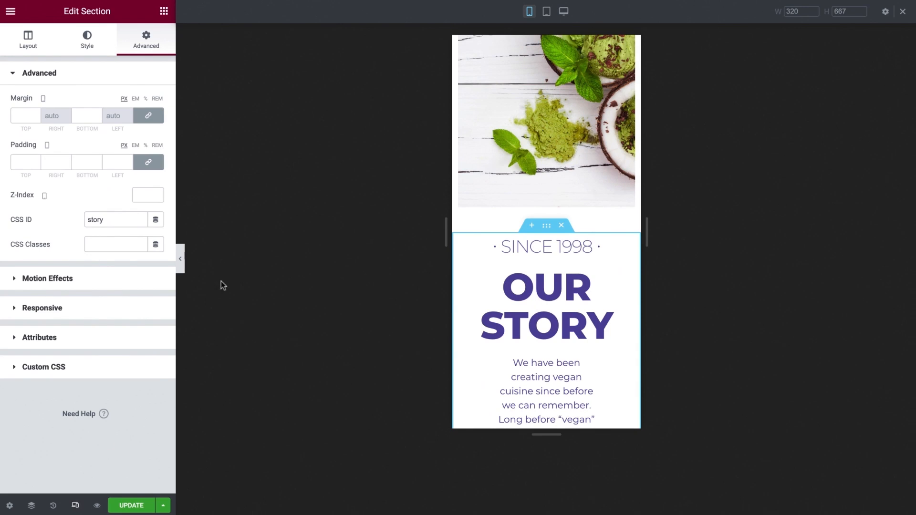
{"action": "left_click", "coordinate": [547, 11]}
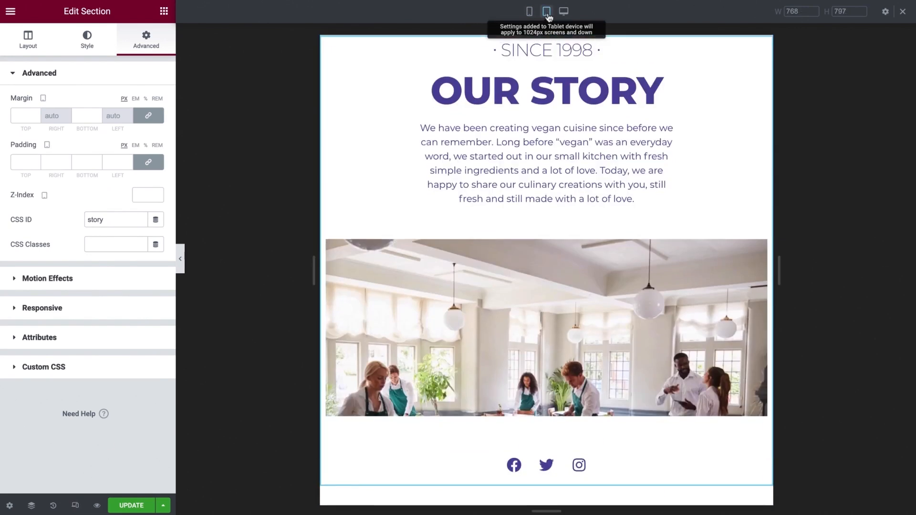